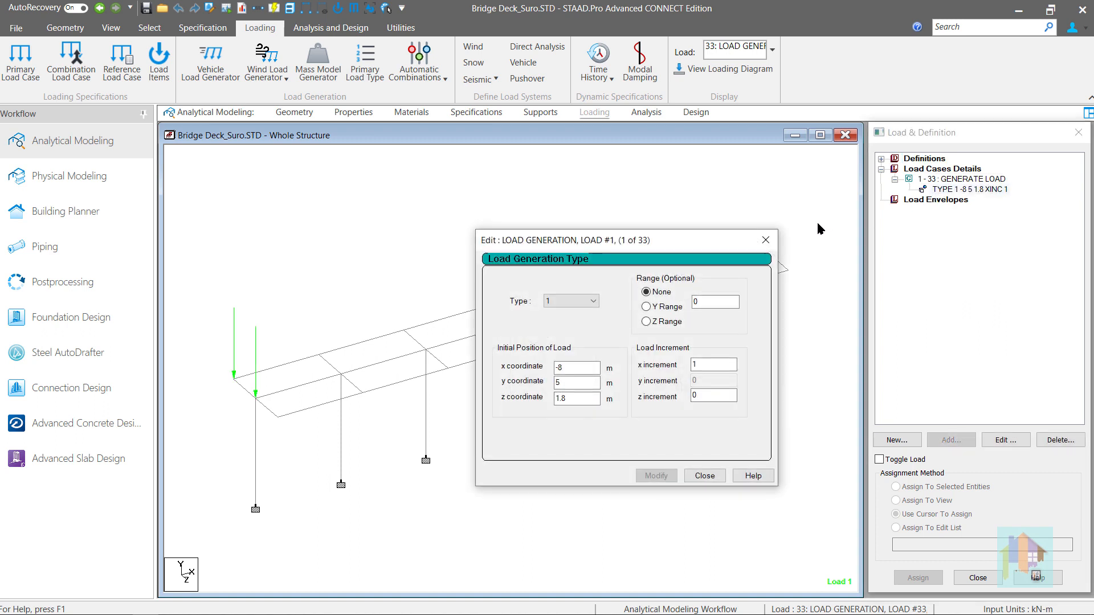
# Step: Review the bridge deck's generated moving load settings and open the Type 1 vehicle definition for inspection
pyautogui.click(765, 240)
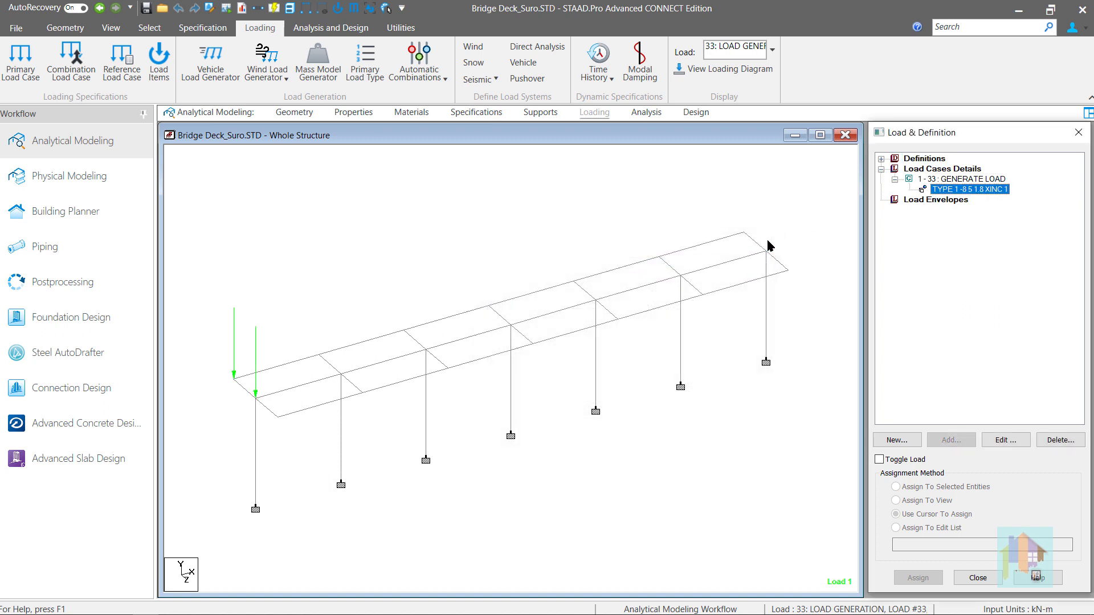
pyautogui.doubleClick(943, 180)
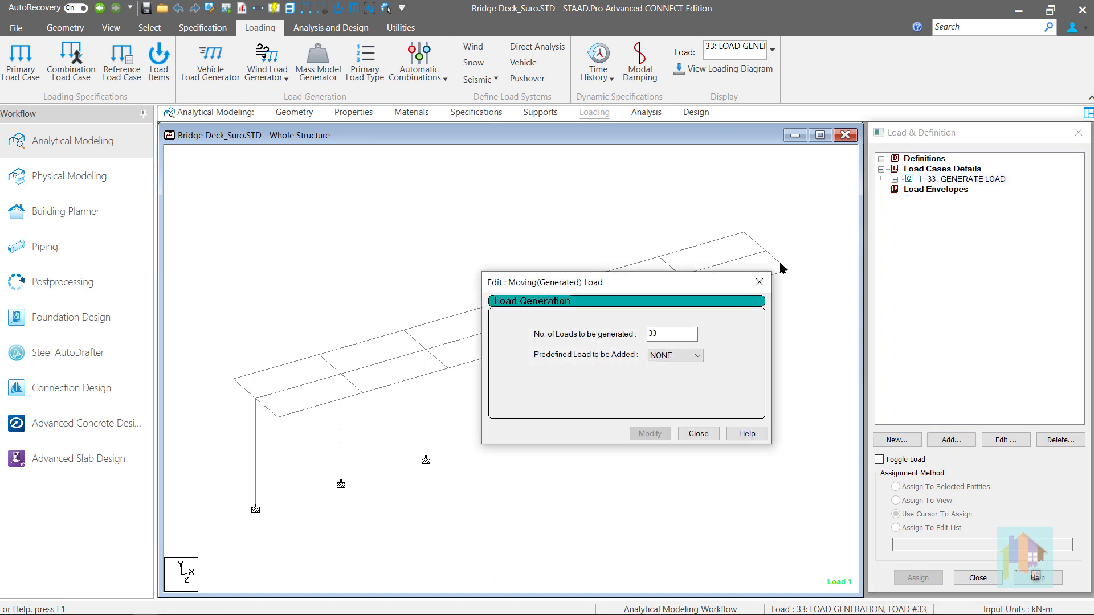
pyautogui.click(758, 282)
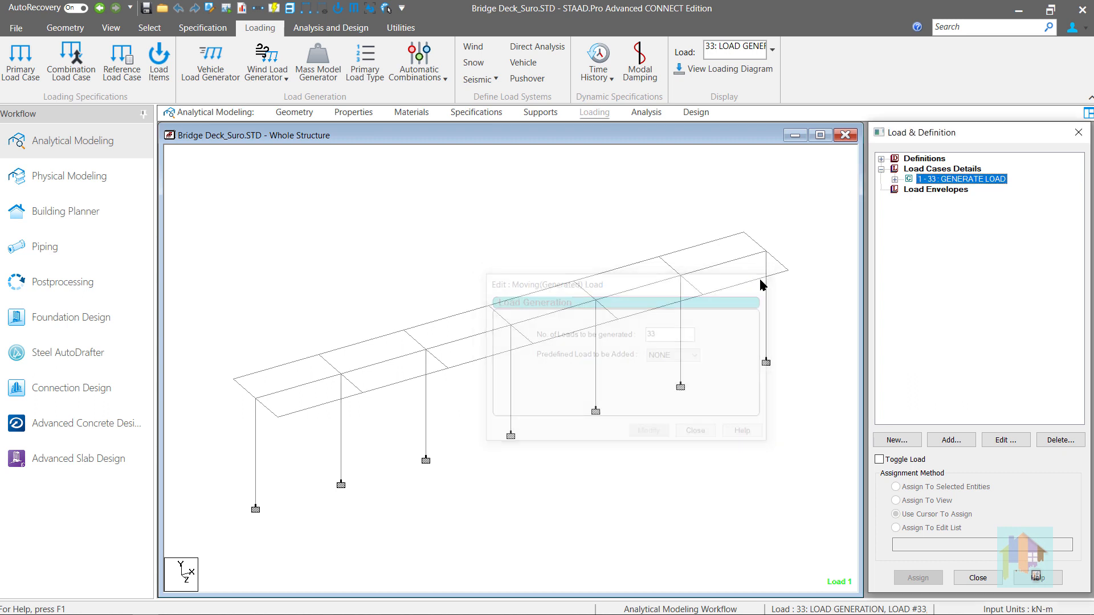
pyautogui.click(881, 159)
pyautogui.click(895, 169)
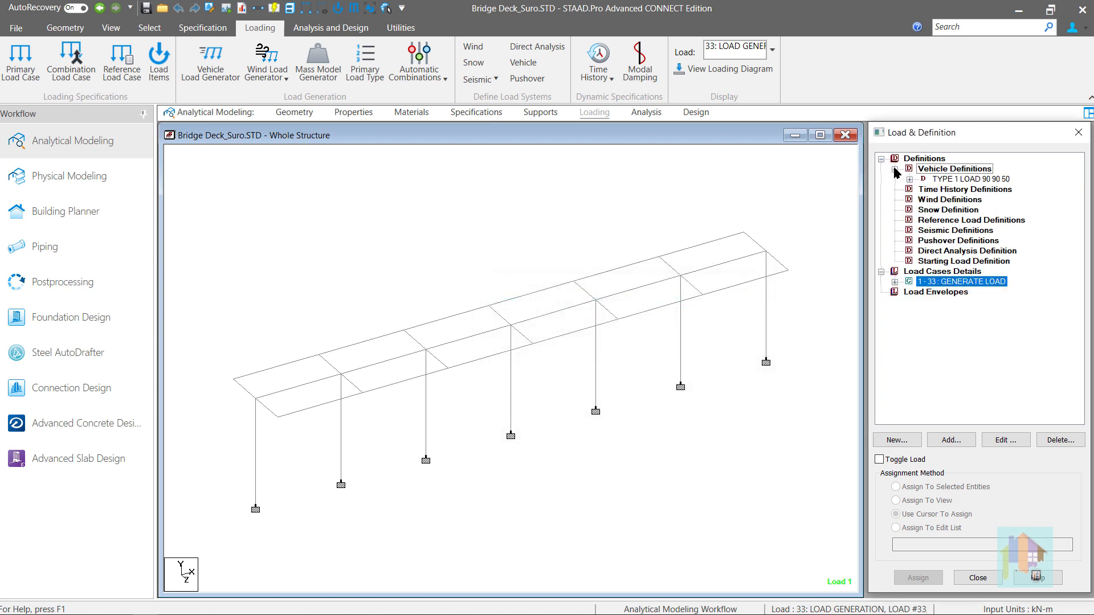
pyautogui.doubleClick(934, 180)
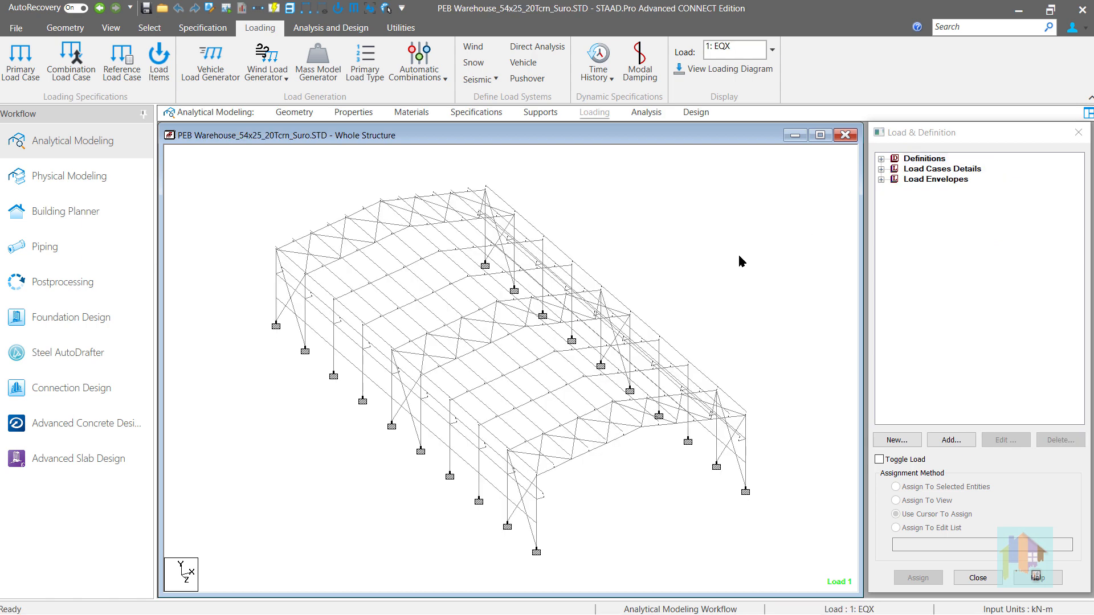
# Step: Inspect the axle loads, spacing and width of the Type 1 vehicle definition in the PEB warehouse model
pyautogui.doubleClick(887, 162)
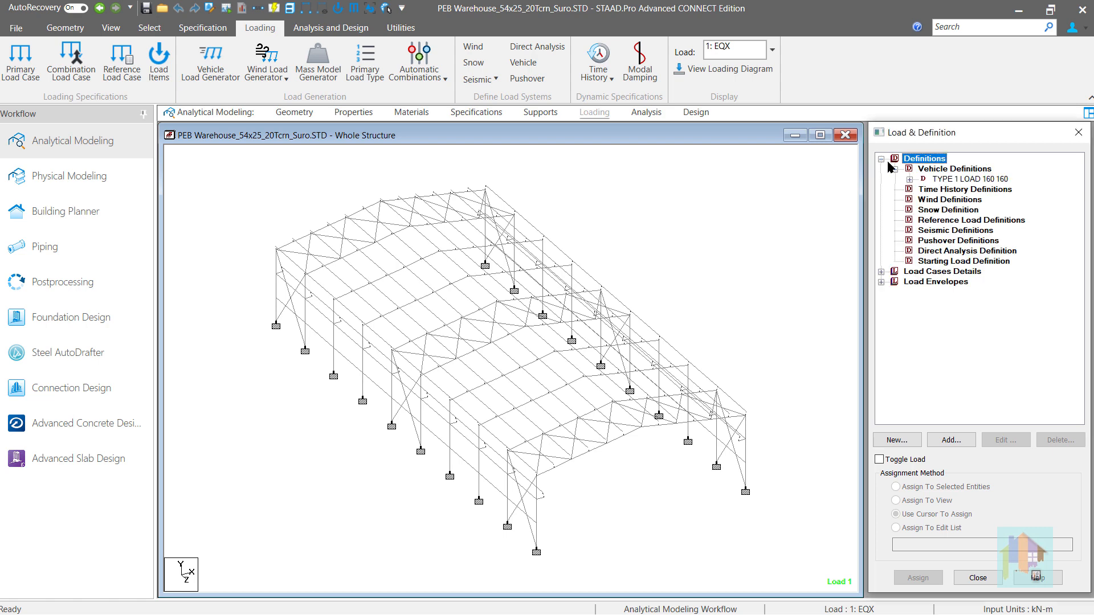
pyautogui.doubleClick(948, 180)
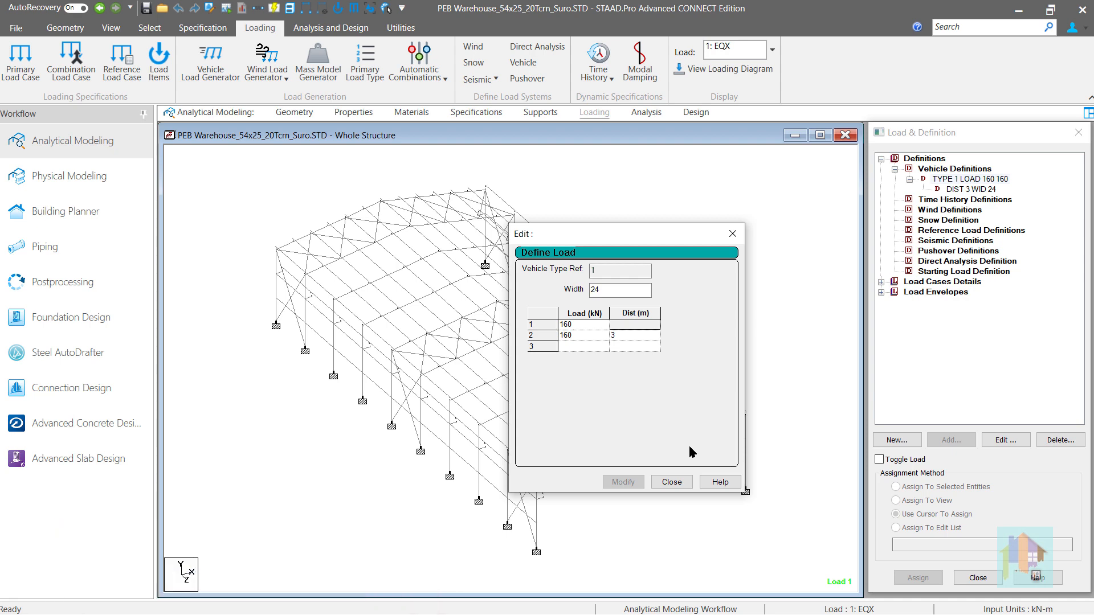
pyautogui.click(671, 482)
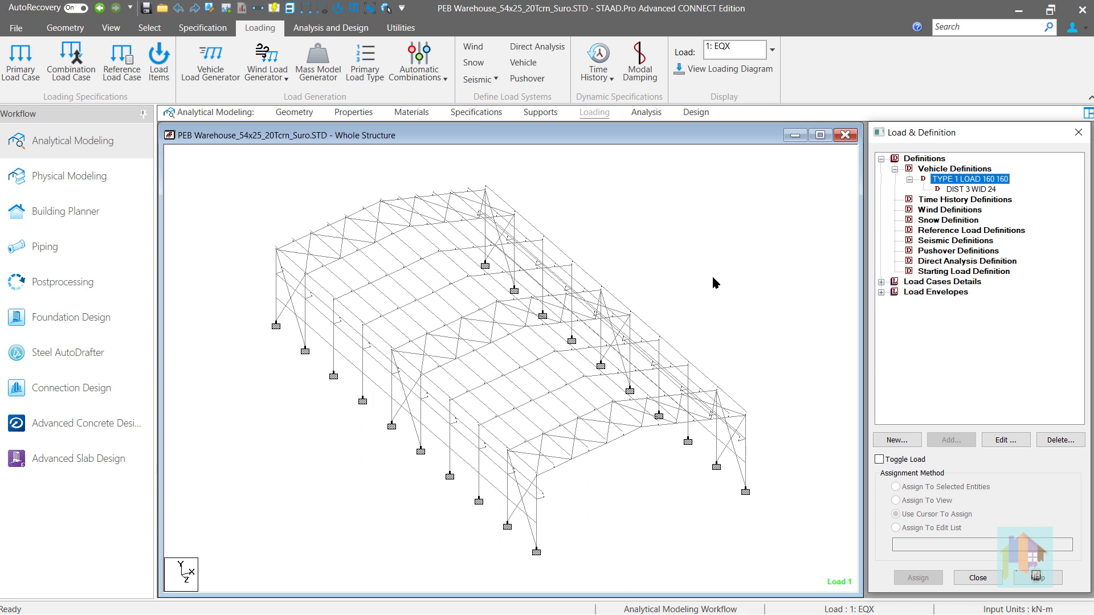
# Step: Try a file-based vehicle definition using 20T_Crane from Crane Load.TXT with reference 2, and close without adding it
pyautogui.click(523, 64)
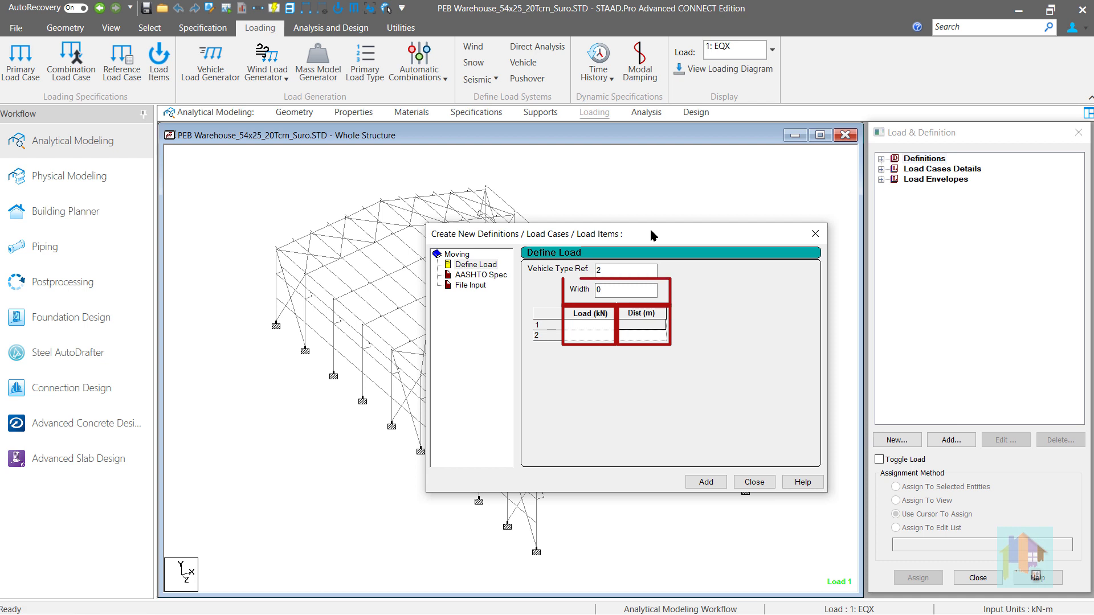
pyautogui.click(476, 286)
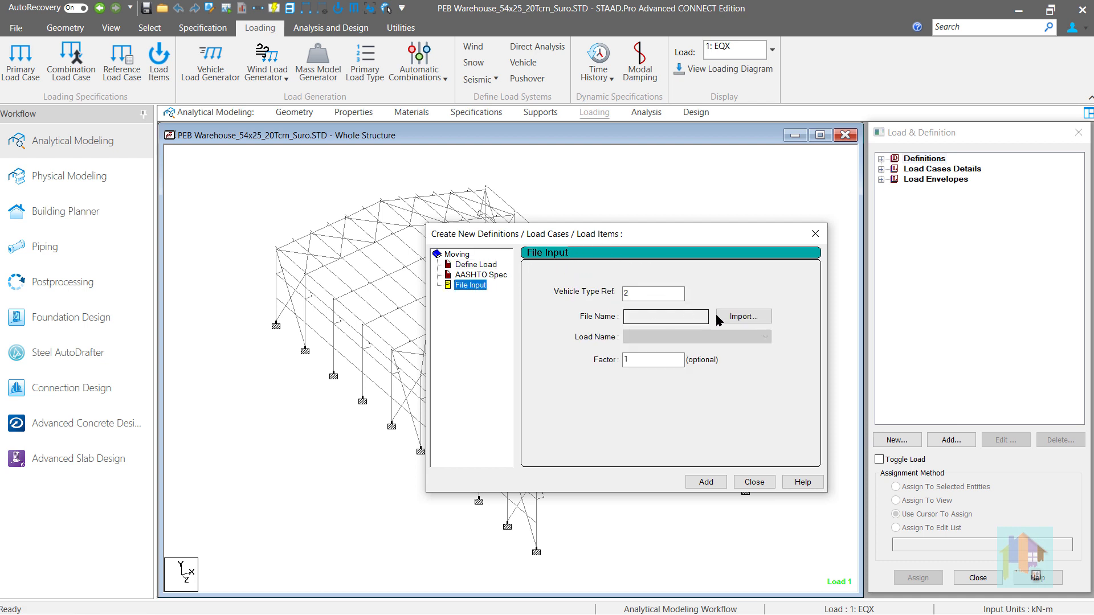
pyautogui.click(743, 316)
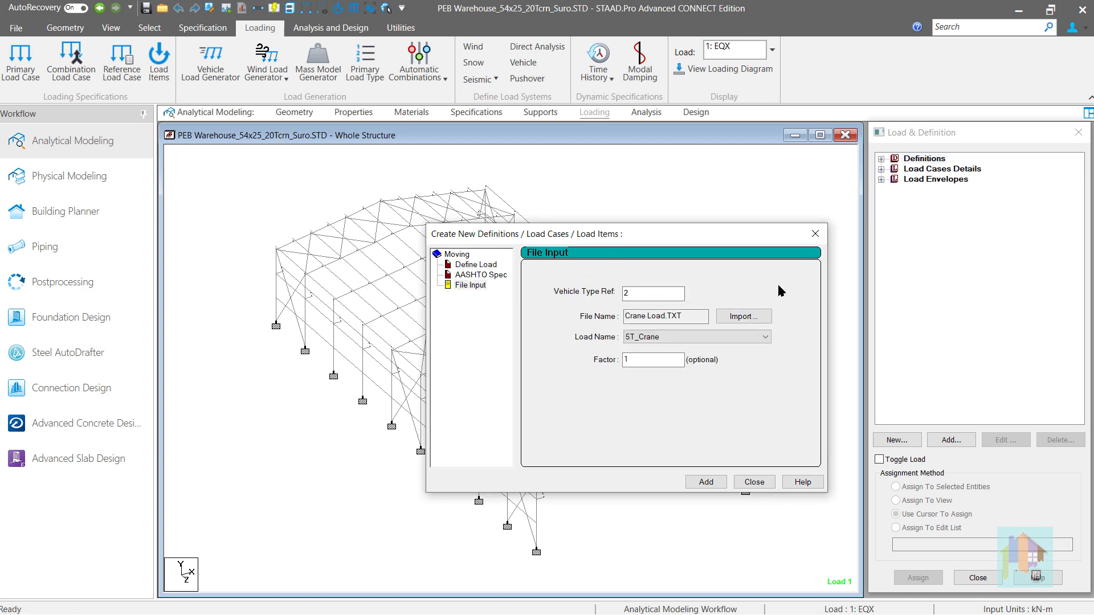
pyautogui.click(757, 340)
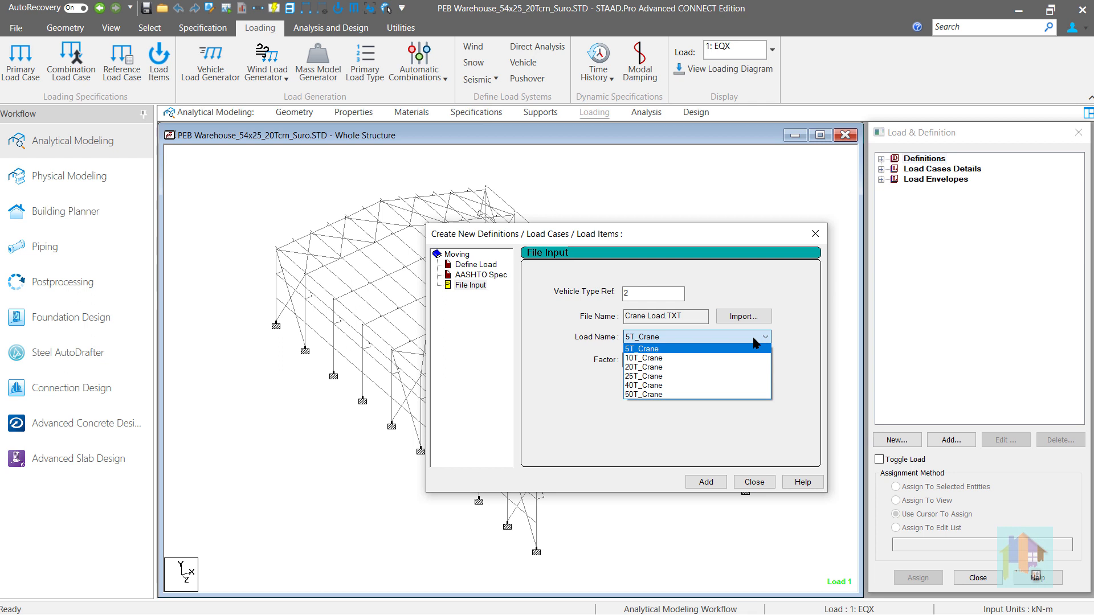
pyautogui.click(753, 367)
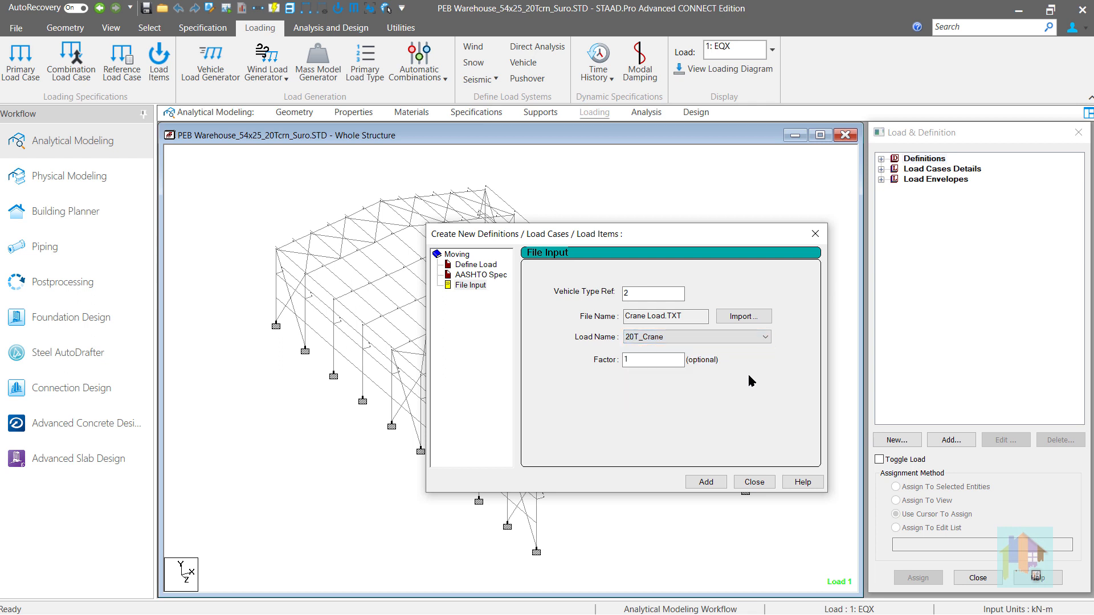
pyautogui.click(753, 483)
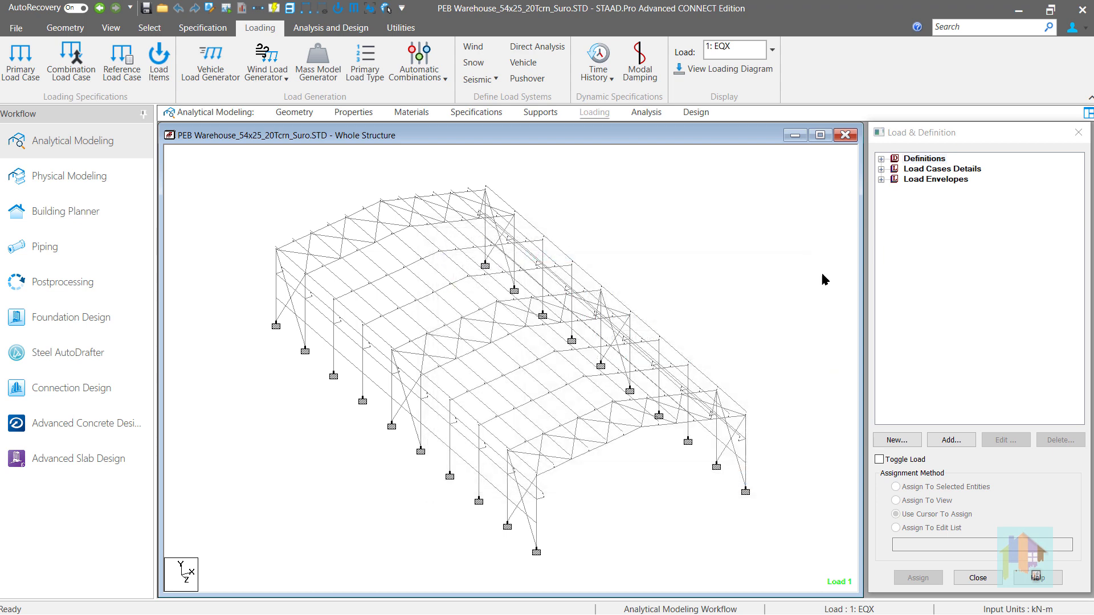
pyautogui.click(881, 159)
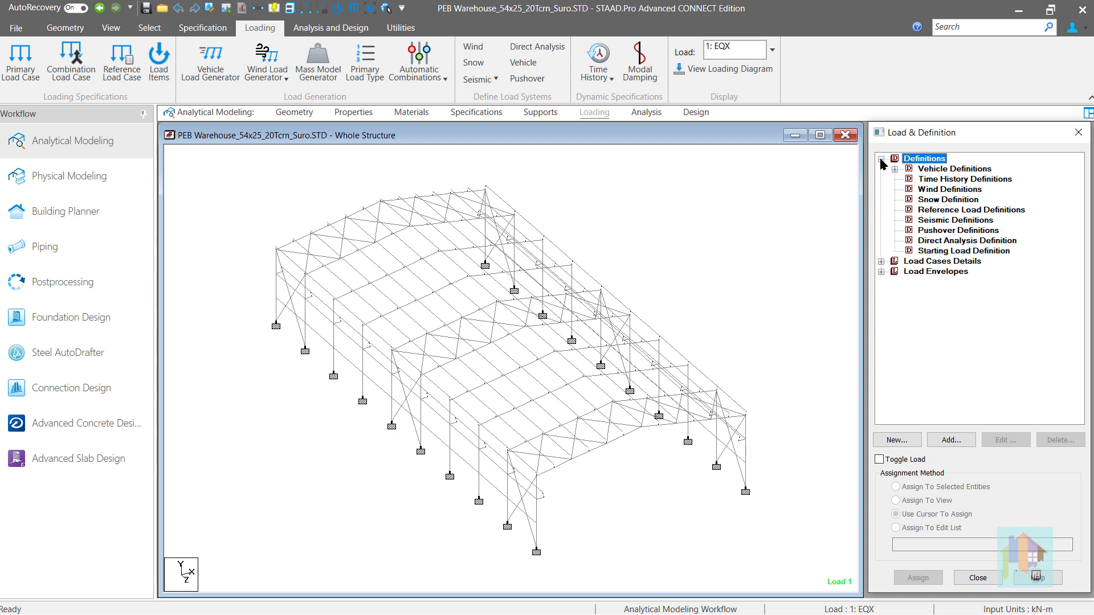
pyautogui.click(219, 69)
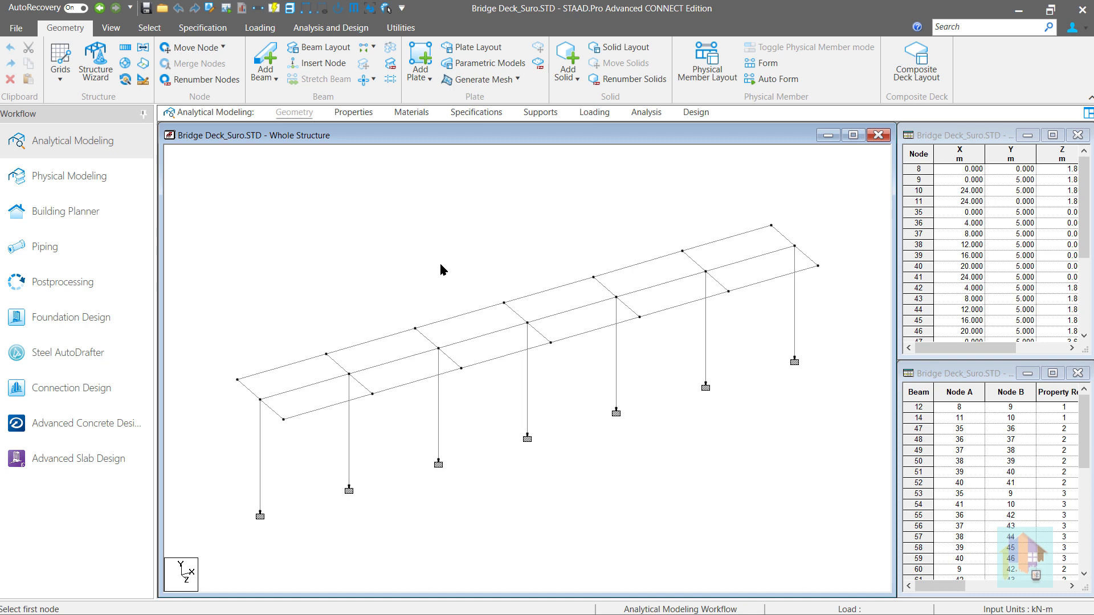
# Step: Measure the bridge deck's width across its end nodes and its length along the edge between corner nodes
pyautogui.click(337, 364)
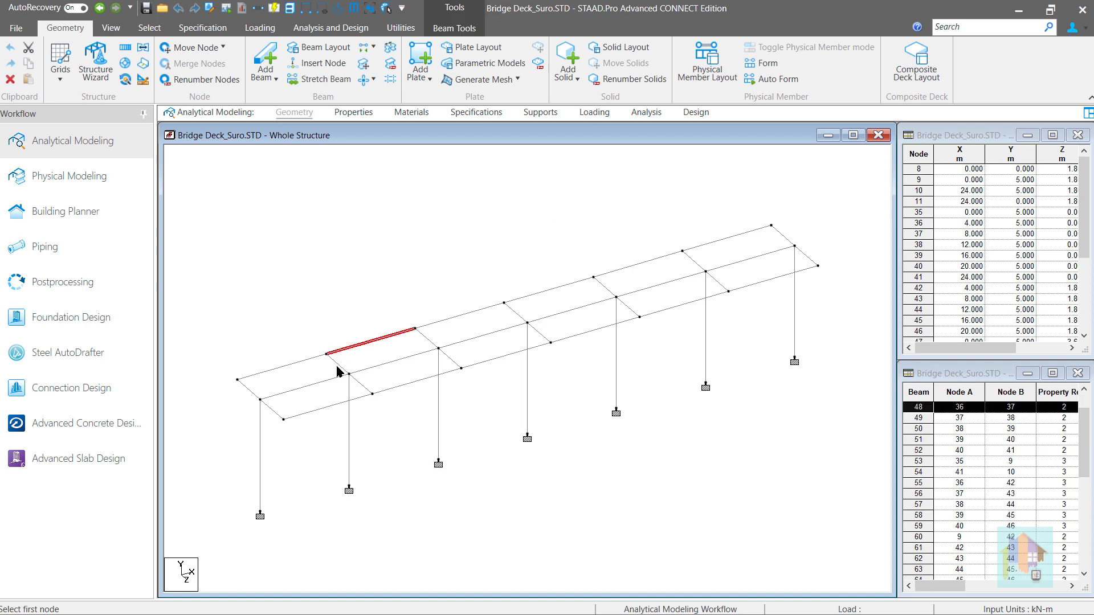
pyautogui.click(336, 334)
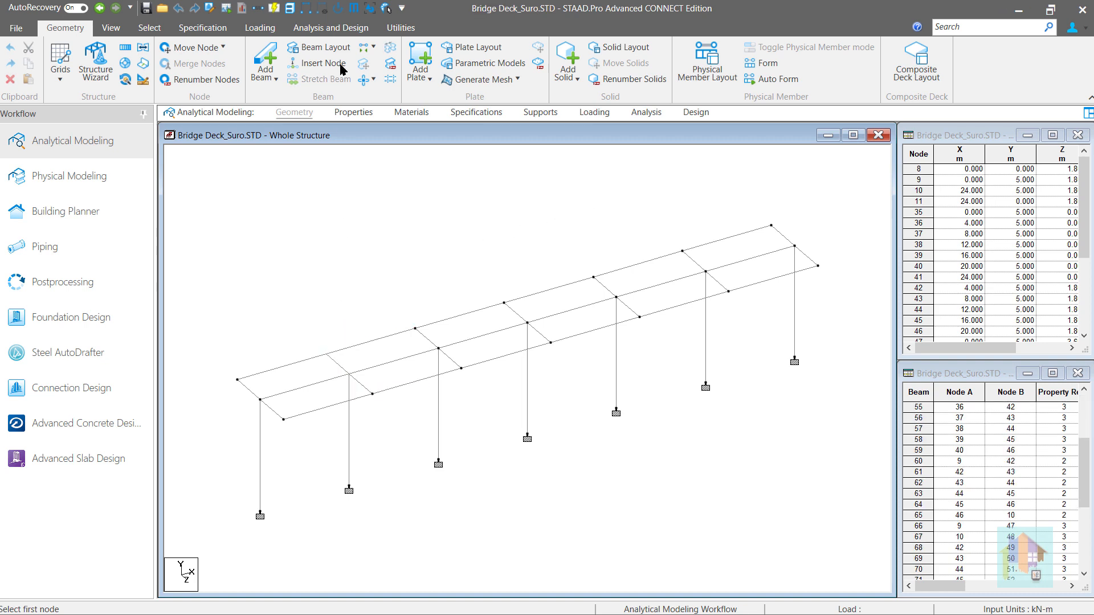
pyautogui.click(305, 10)
pyautogui.click(237, 381)
pyautogui.click(283, 419)
pyautogui.click(284, 419)
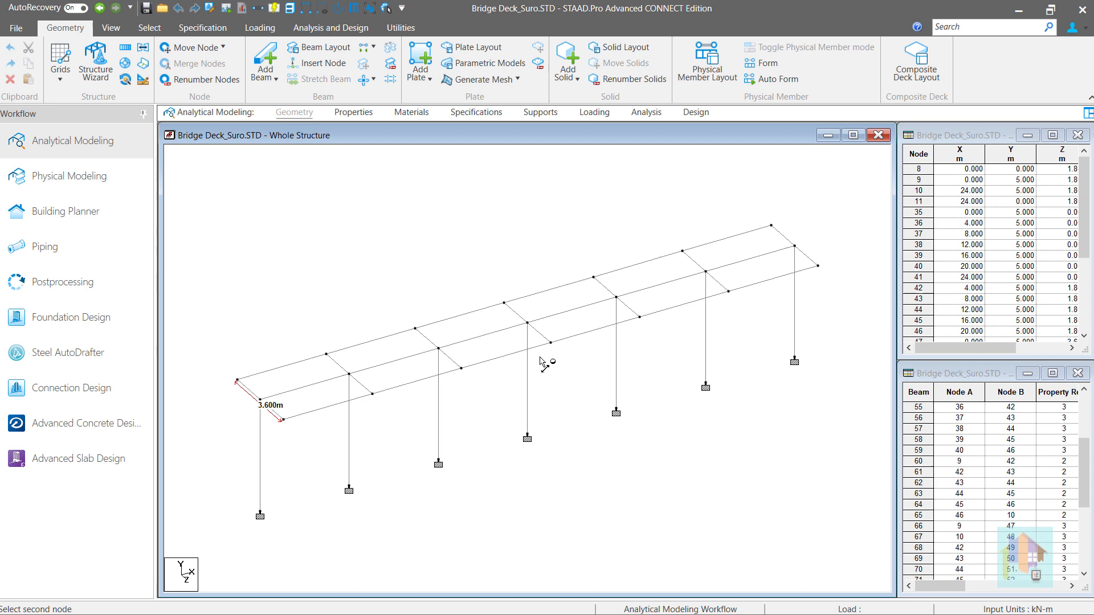
pyautogui.click(818, 266)
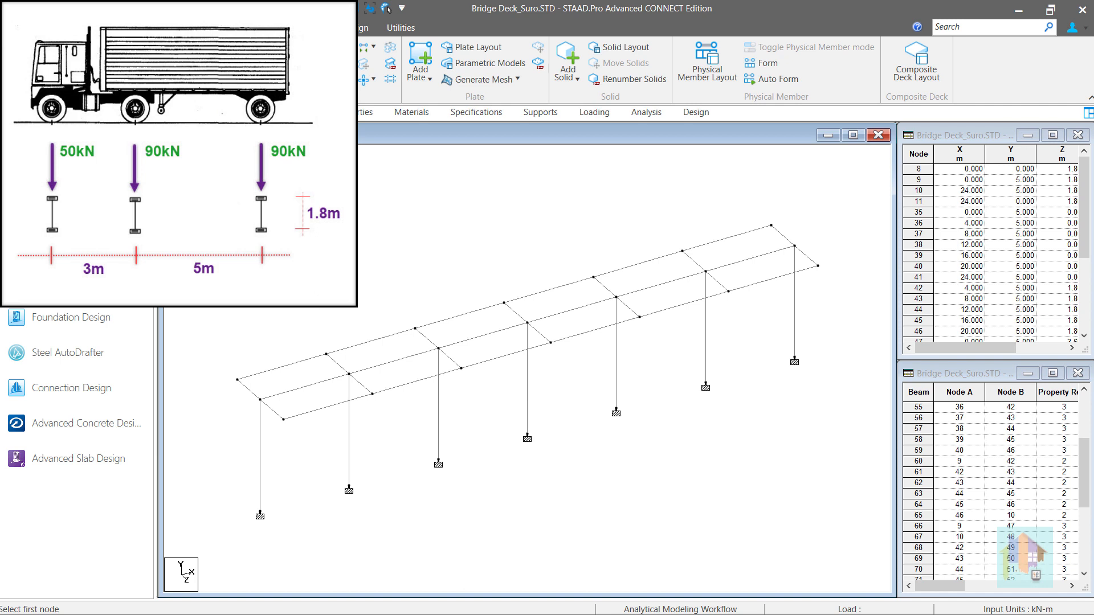
# Step: Start a new vehicle definition for the bridge deck with two 90 kN axle loads spaced 5 m apart
pyautogui.click(592, 113)
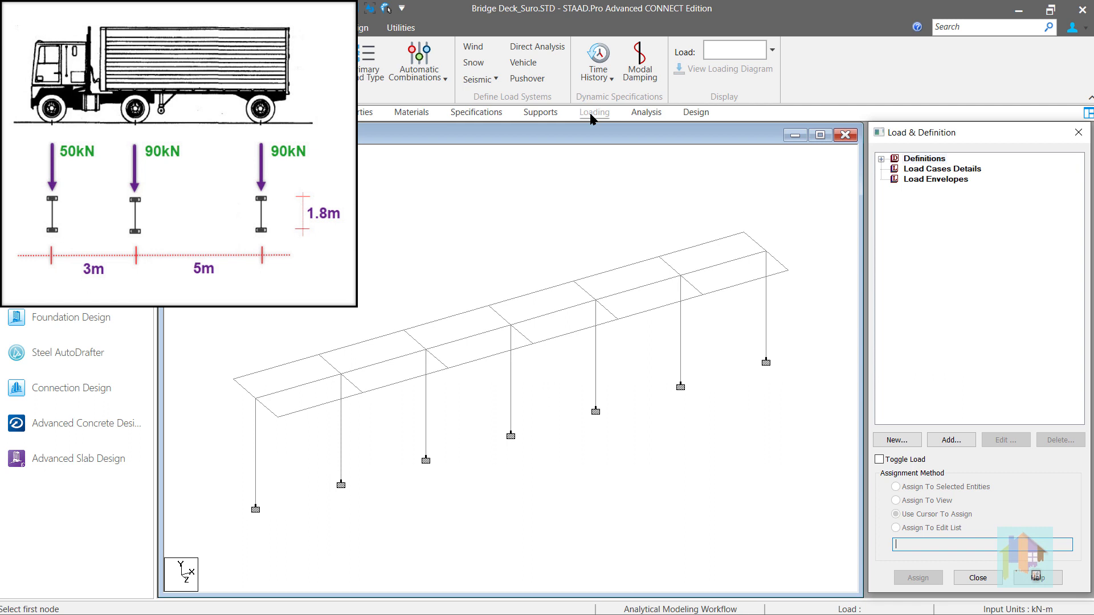
pyautogui.click(881, 159)
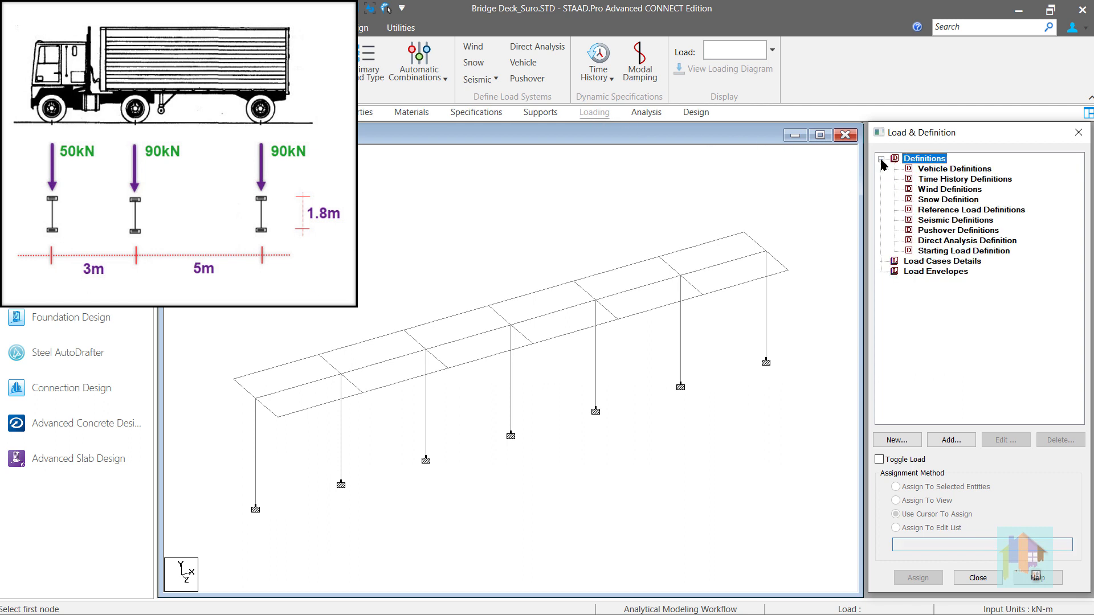
pyautogui.click(925, 170)
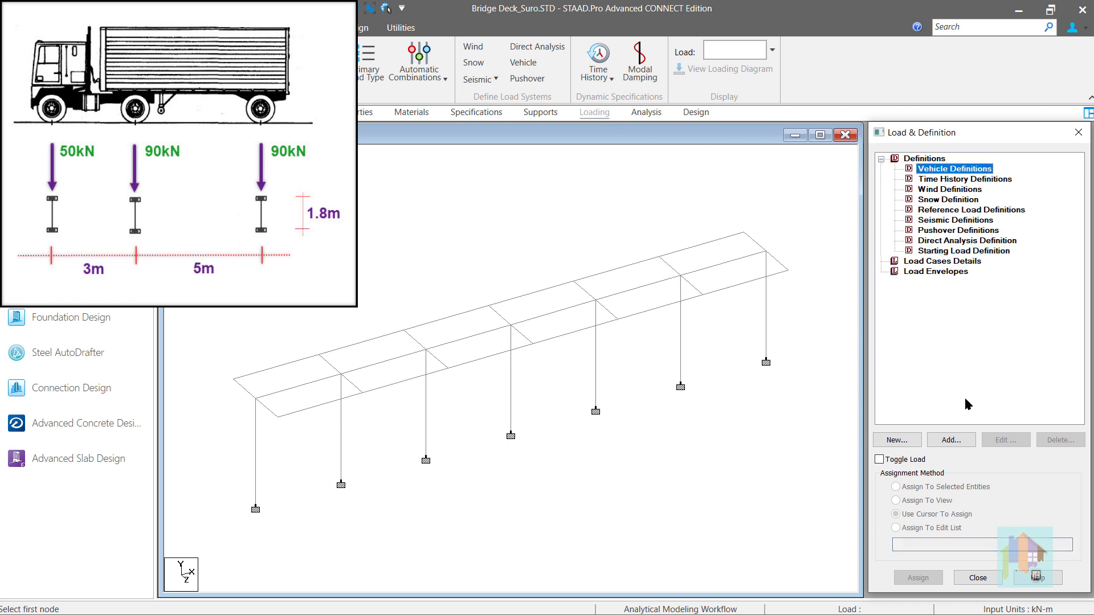
pyautogui.click(964, 440)
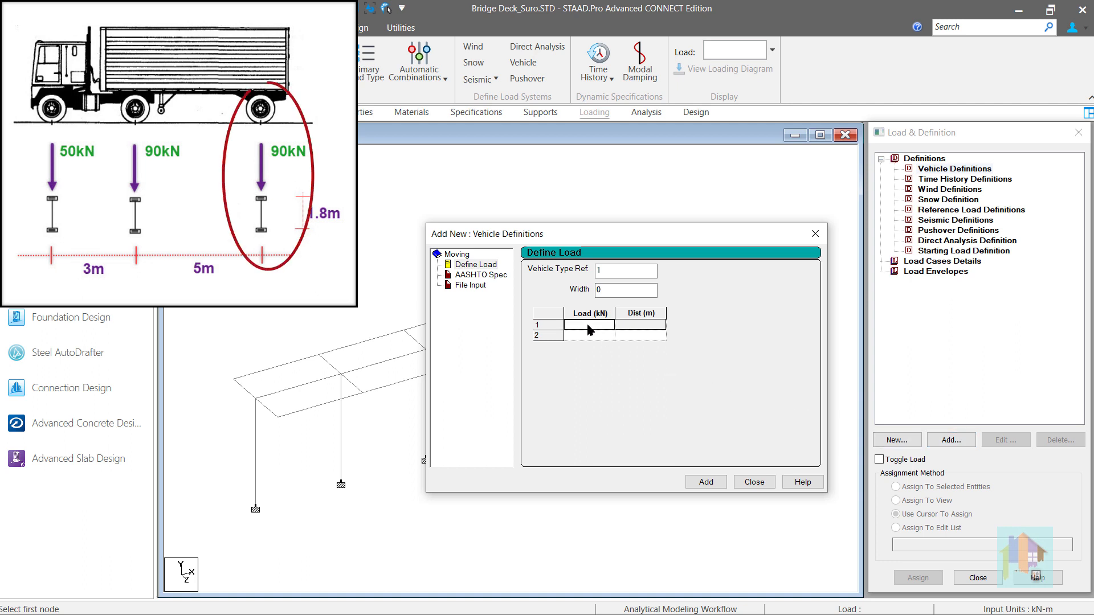
pyautogui.click(587, 325)
pyautogui.write('90')
pyautogui.click(587, 337)
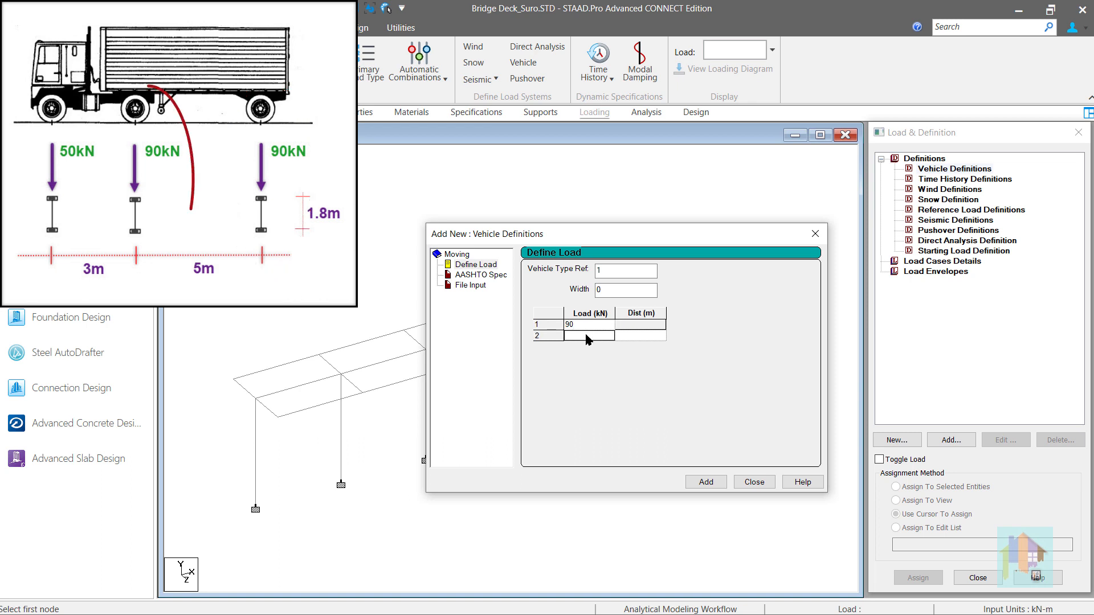
pyautogui.write('90')
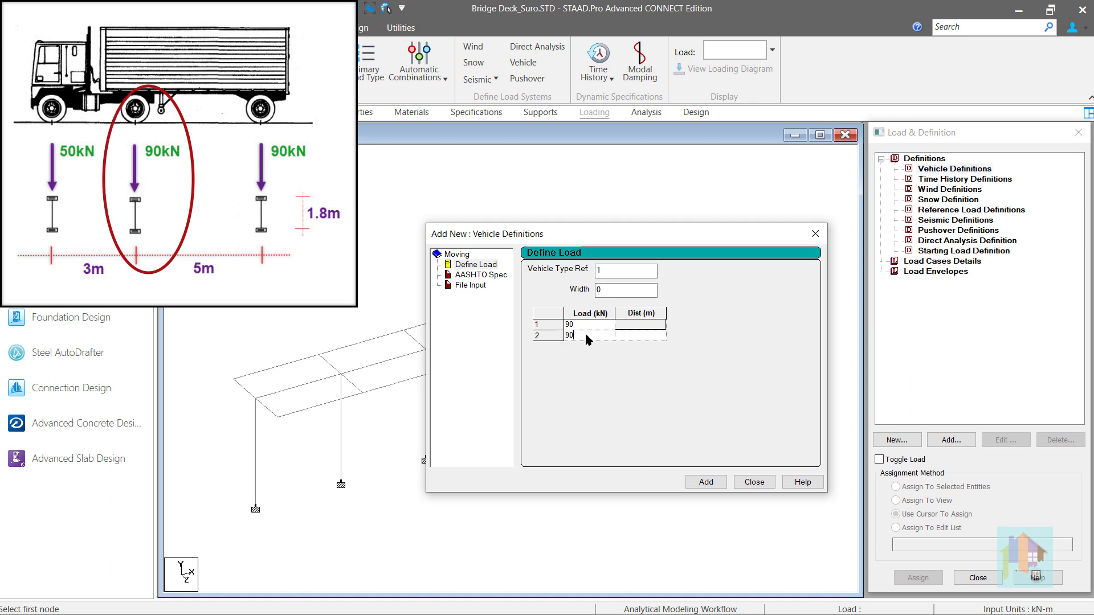
pyautogui.press('Tab')
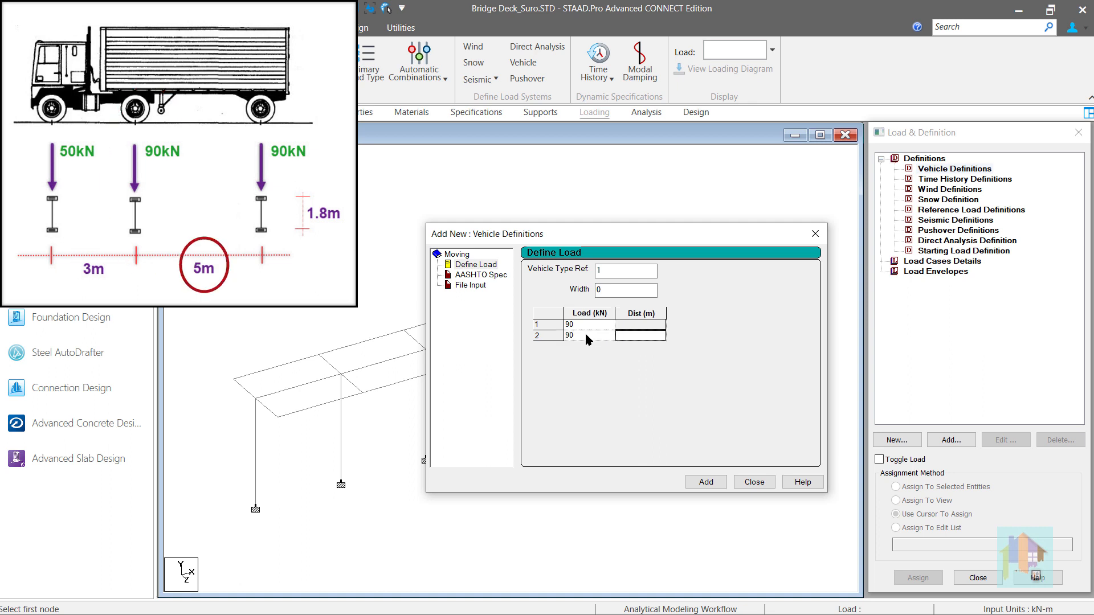
pyautogui.write('5')
pyautogui.press('Tab')
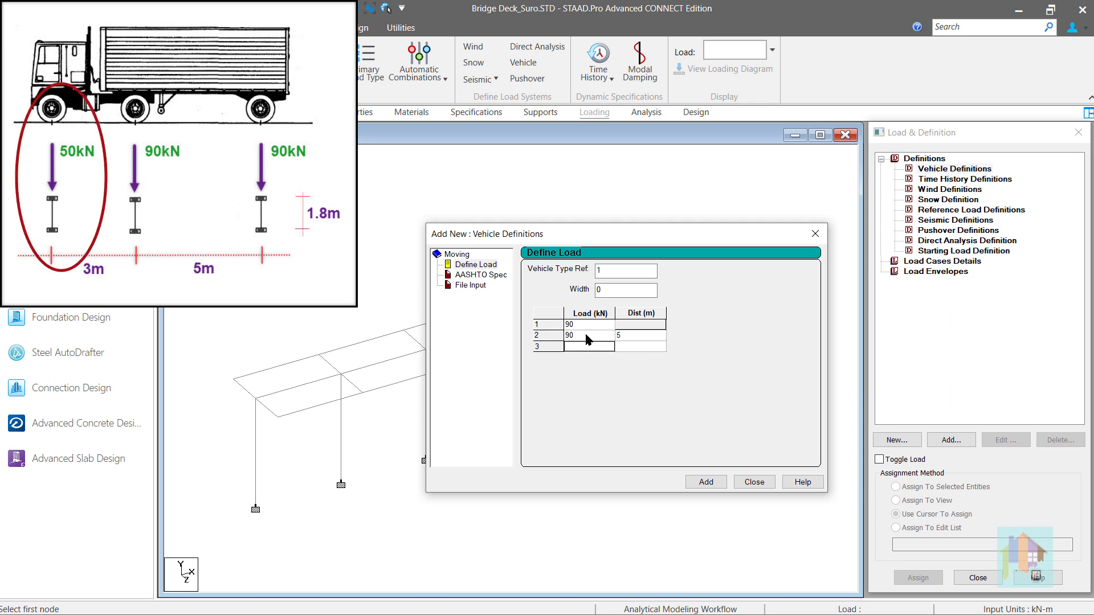
# Step: Give the vehicle a third axle load of 50 kN at 3 m, set its width to 1.8, and add the definition
pyautogui.write('50')
pyautogui.press('Tab')
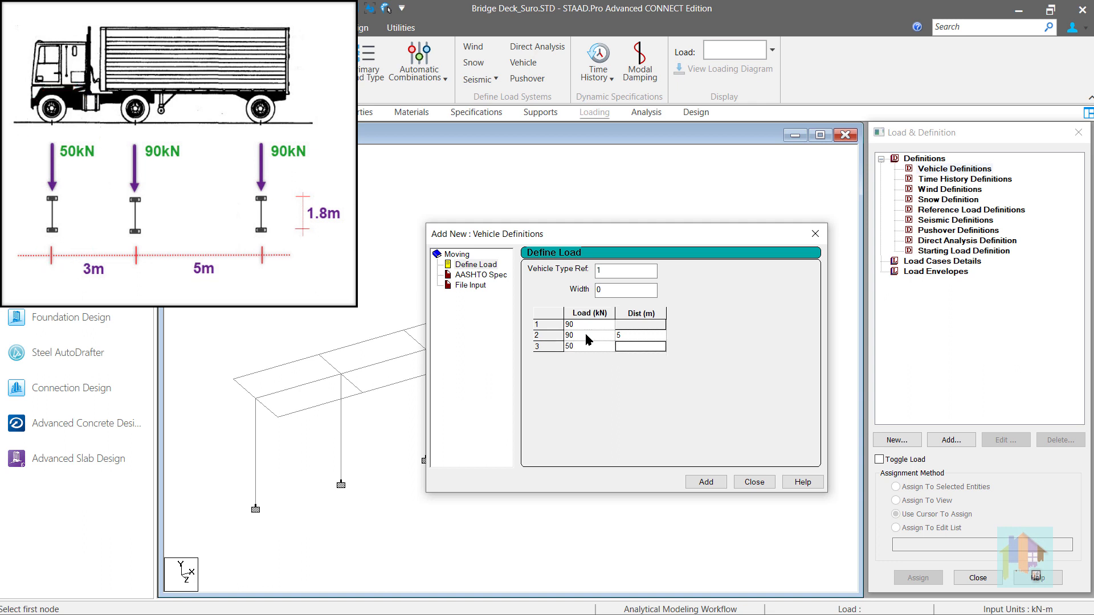
pyautogui.write('3')
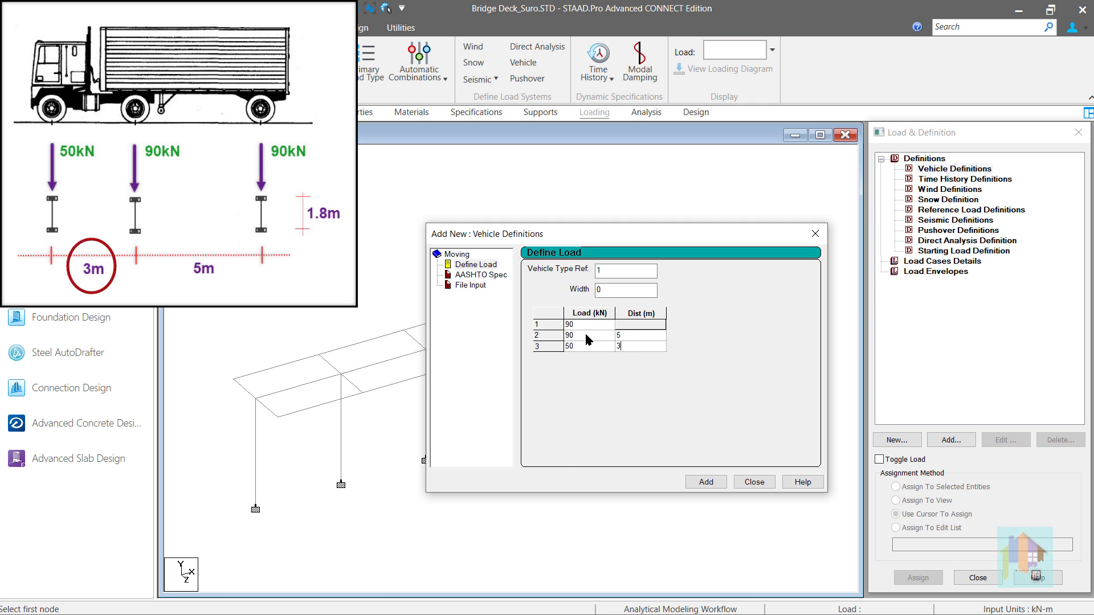
pyautogui.moveTo(609, 291); pyautogui.dragTo(587, 296)
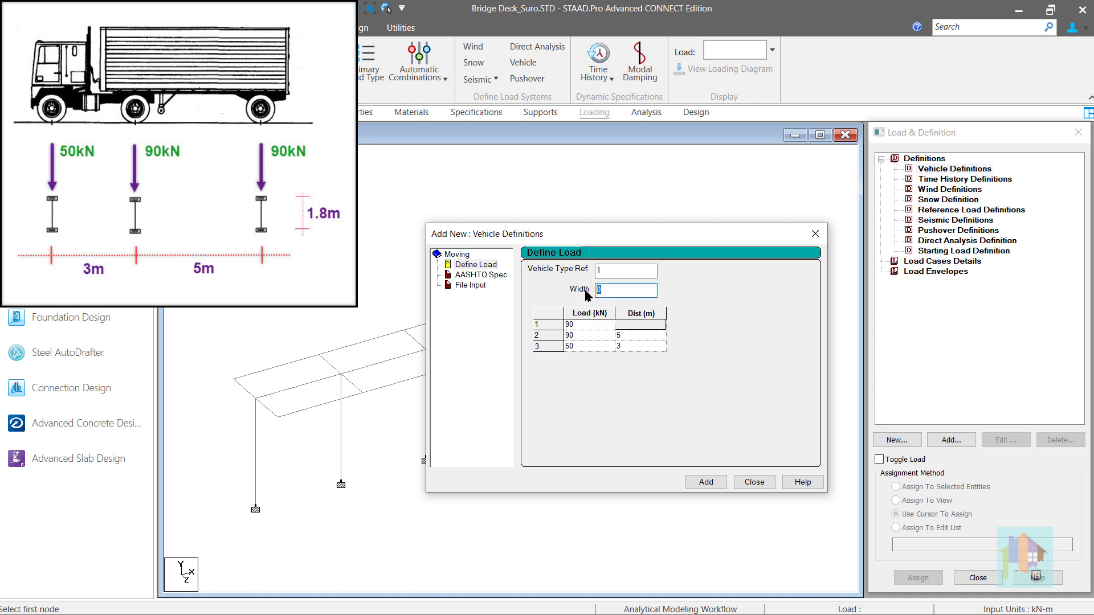
pyautogui.write('1.8')
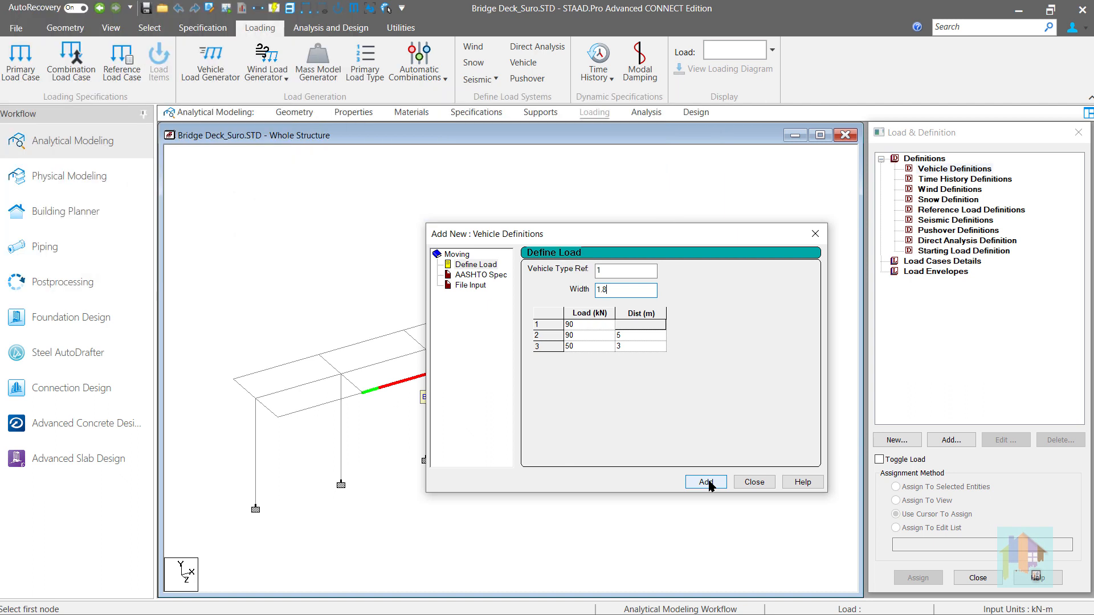
pyautogui.click(706, 483)
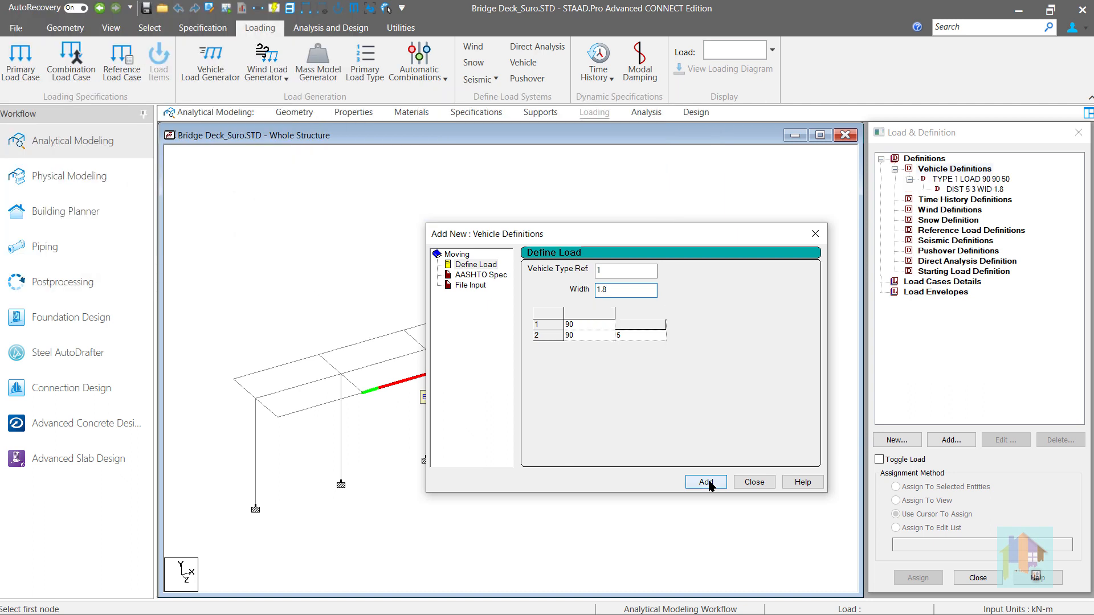
pyautogui.click(754, 482)
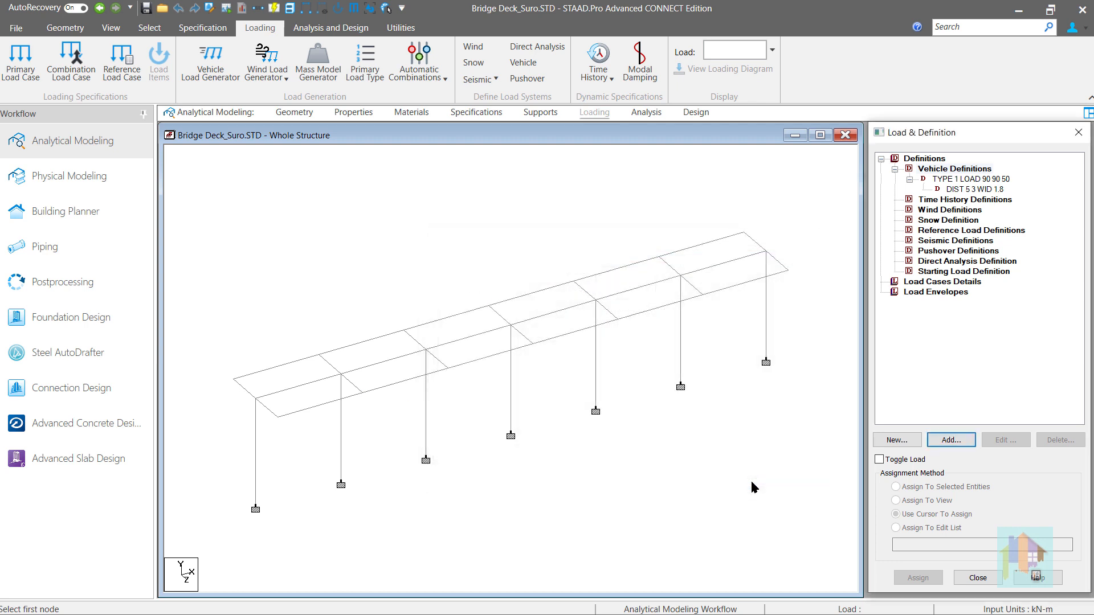
pyautogui.click(953, 190)
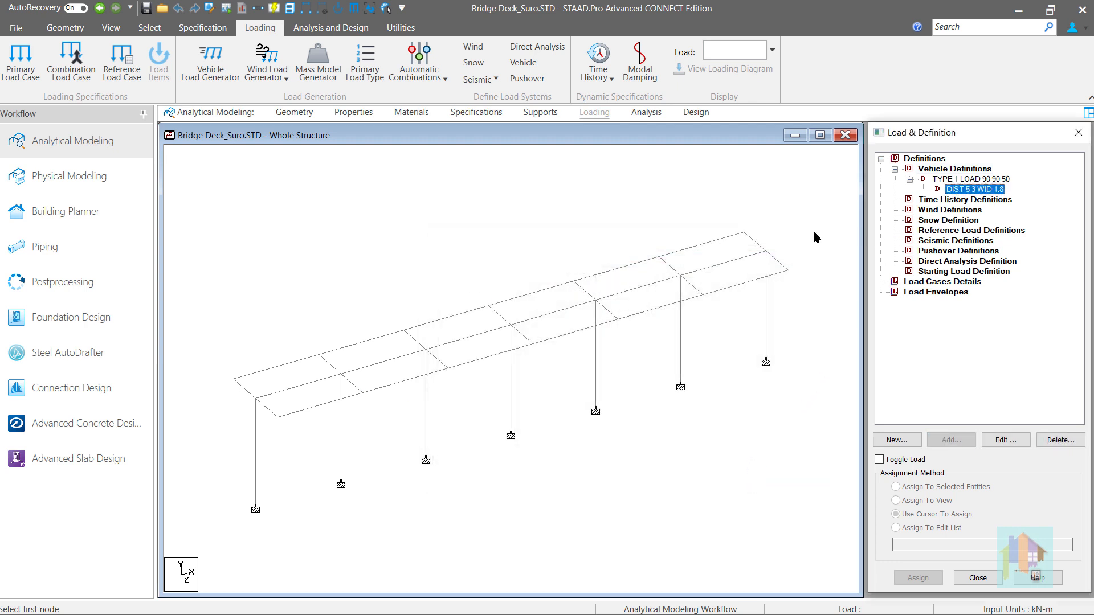
pyautogui.click(245, 179)
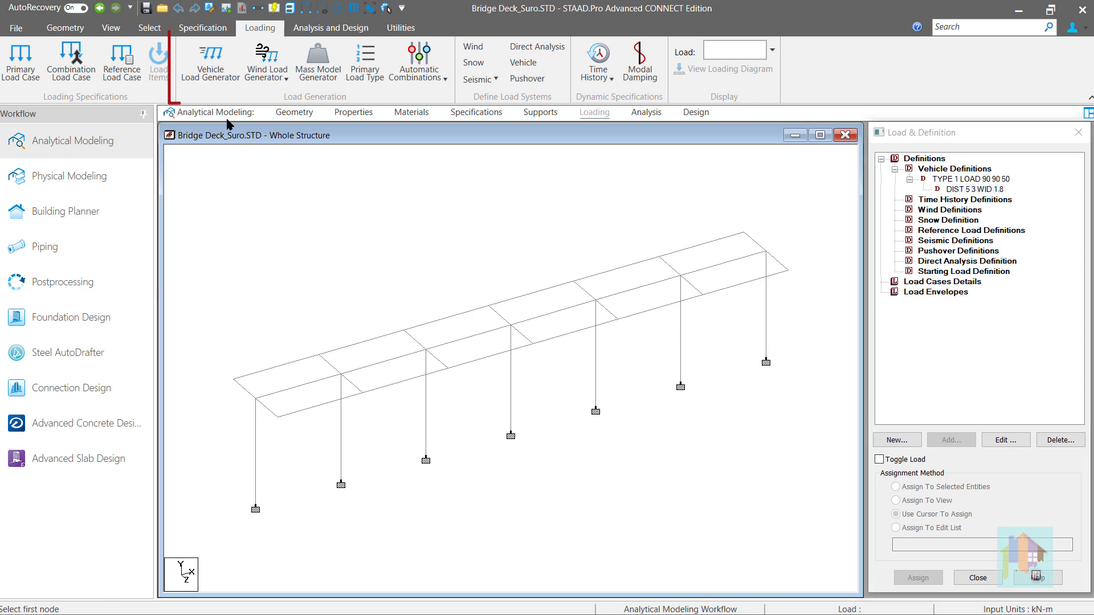
pyautogui.click(211, 74)
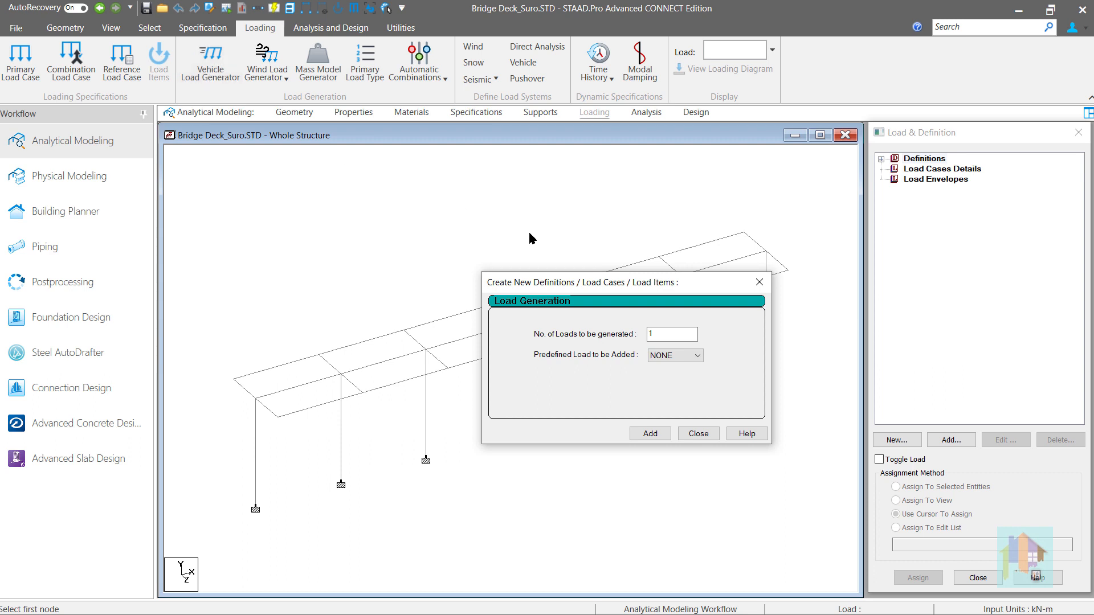
pyautogui.click(699, 434)
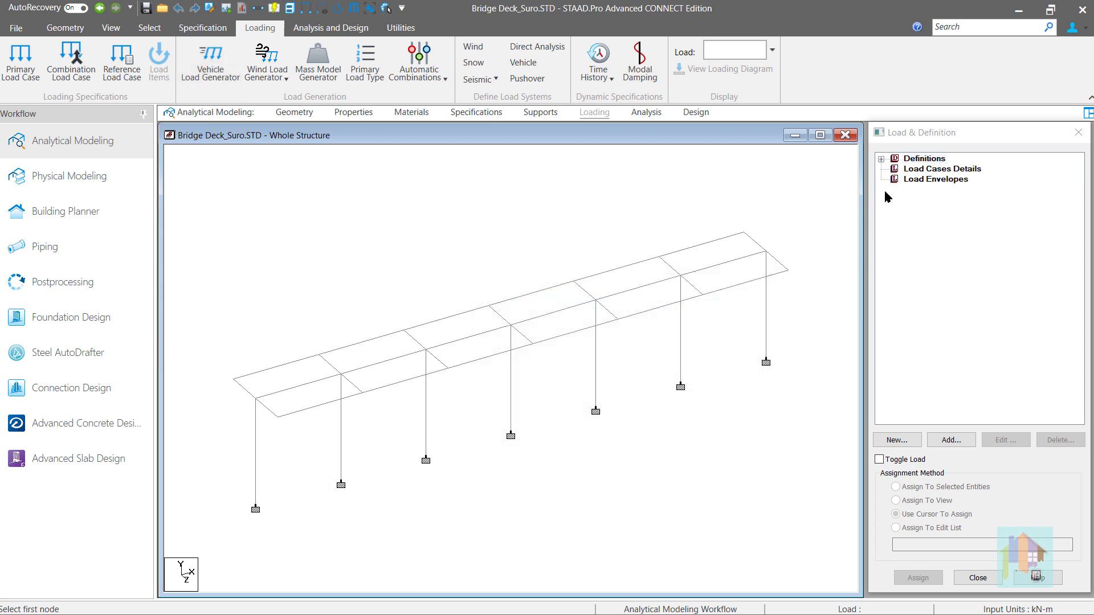
# Step: Add a load generation of 20 loads to the load cases, with the predefined load set to NONE
pyautogui.click(912, 169)
pyautogui.click(951, 440)
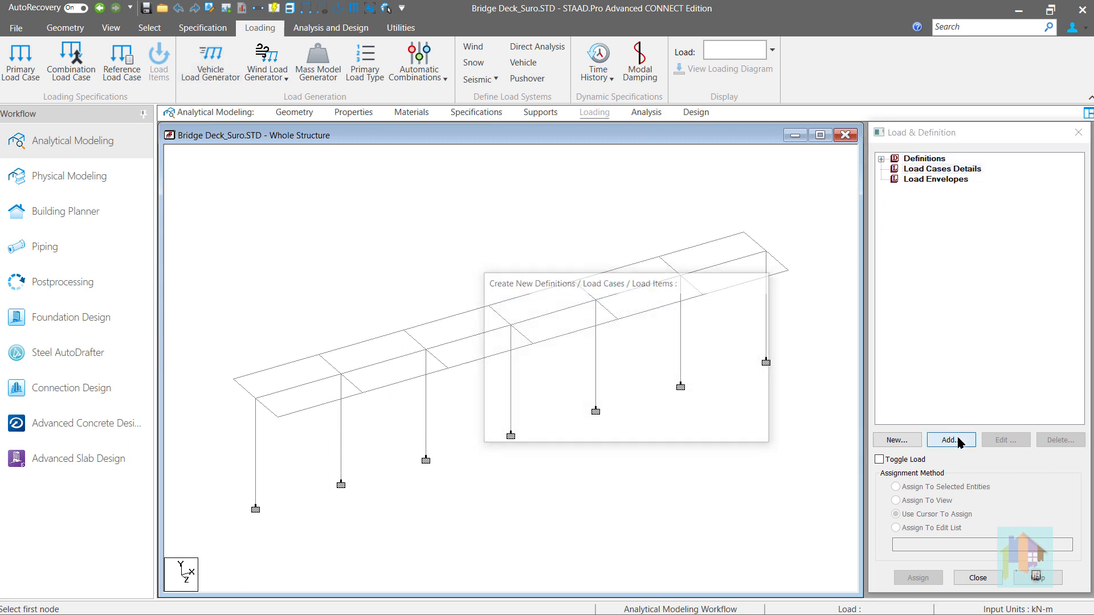
pyautogui.click(409, 188)
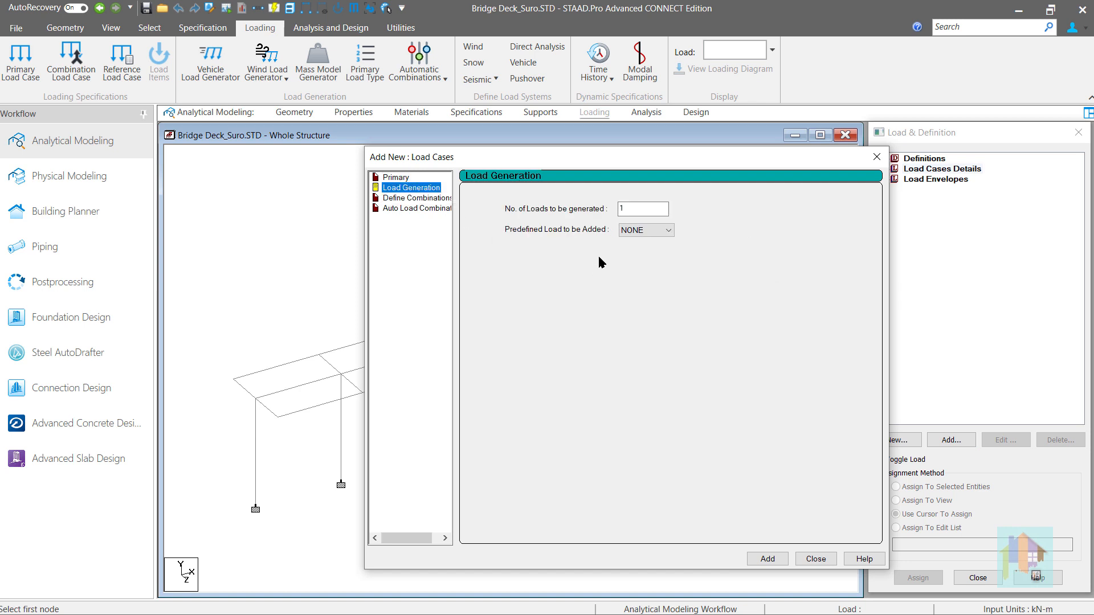
pyautogui.doubleClick(627, 208)
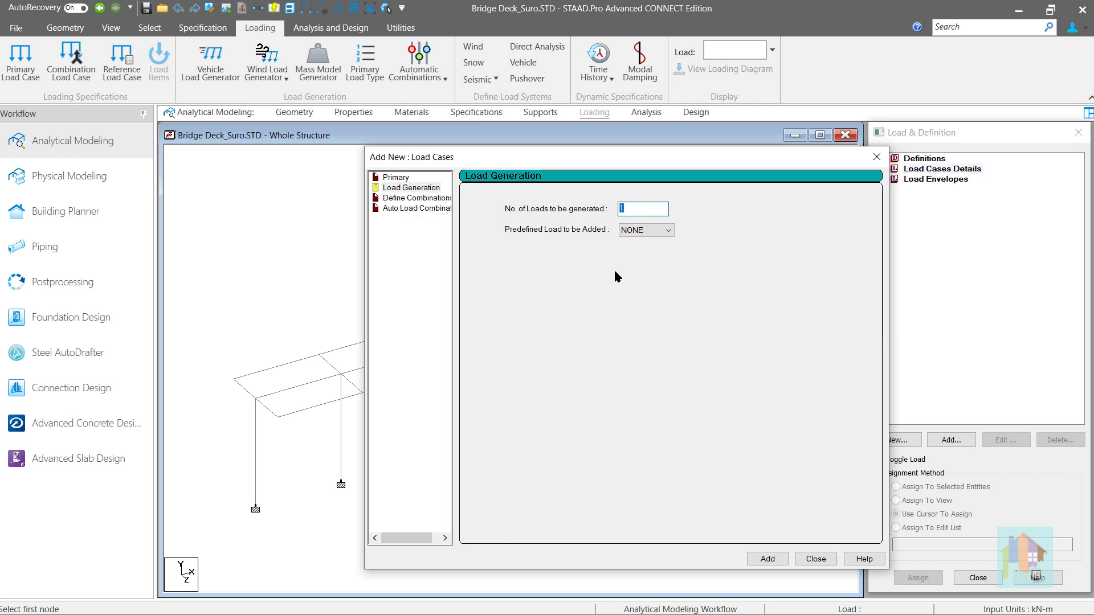
pyautogui.write('20')
pyautogui.click(652, 231)
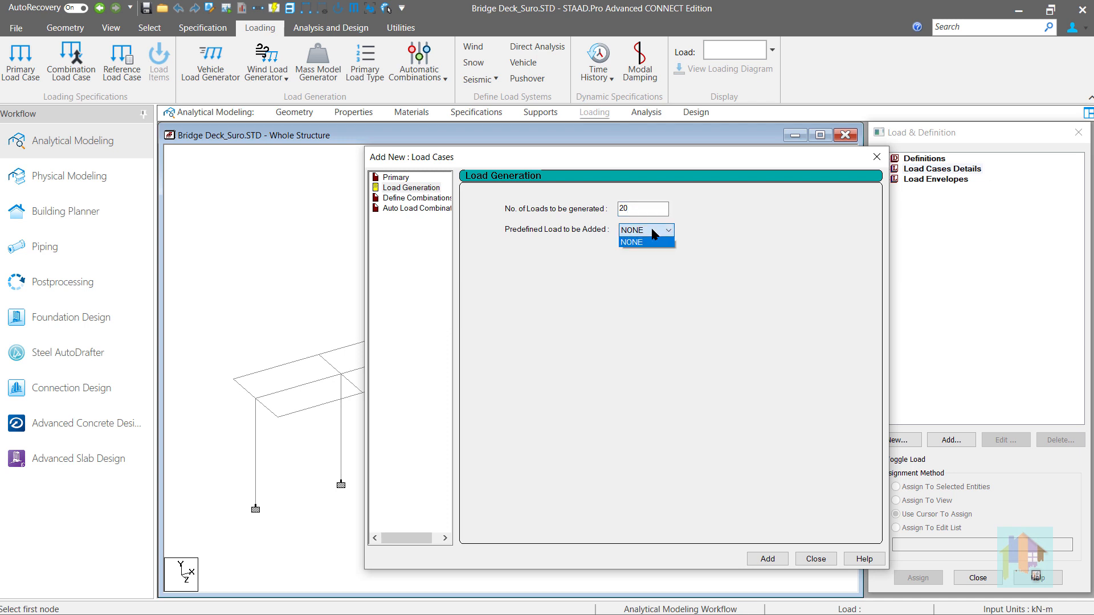
pyautogui.click(653, 234)
pyautogui.click(770, 559)
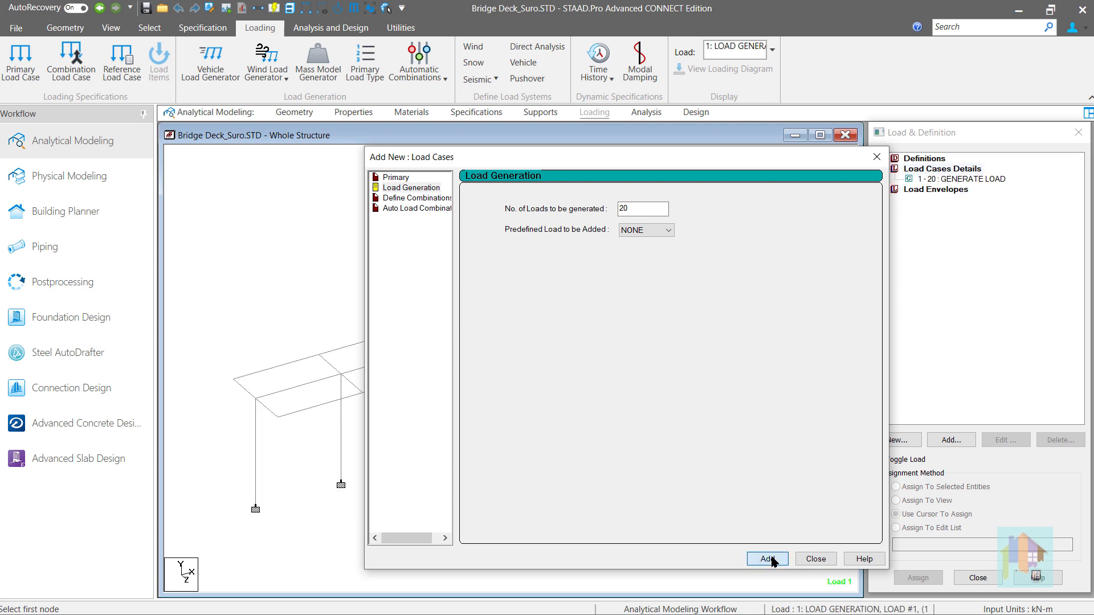
pyautogui.click(804, 559)
# Step: Start a load generation type entry under the 1 - 20 generated loads and select the deck's near-end corner node as position reference
pyautogui.click(952, 181)
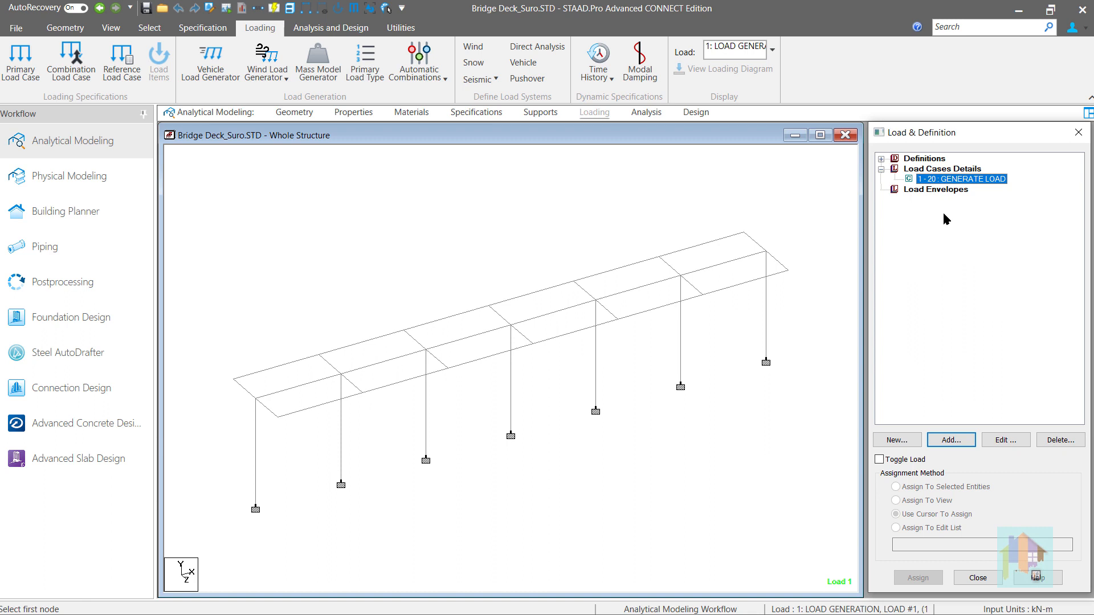
pyautogui.click(963, 439)
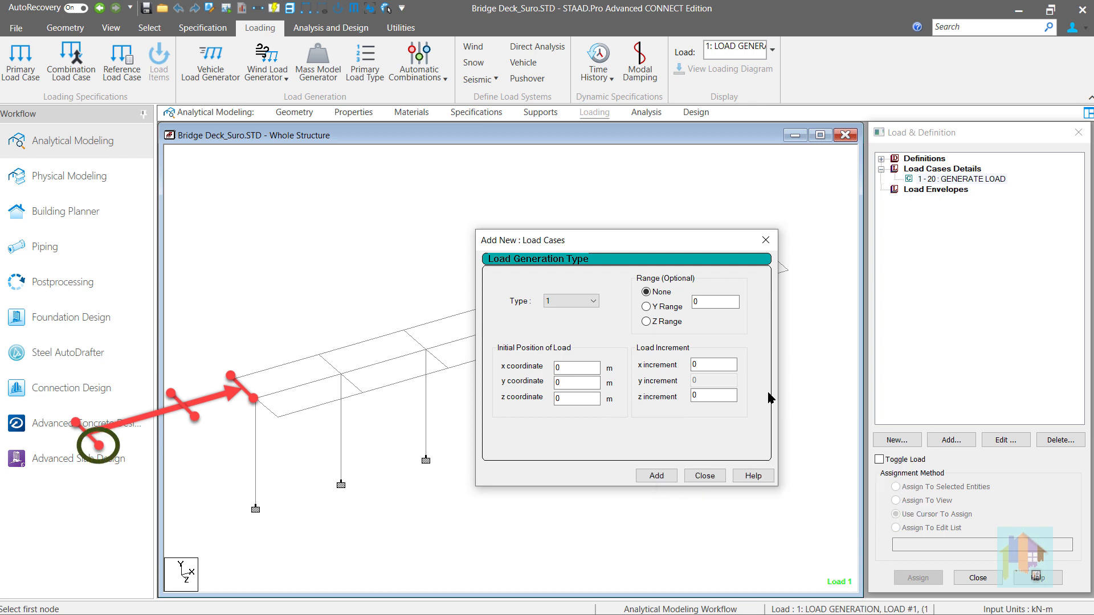
pyautogui.click(427, 506)
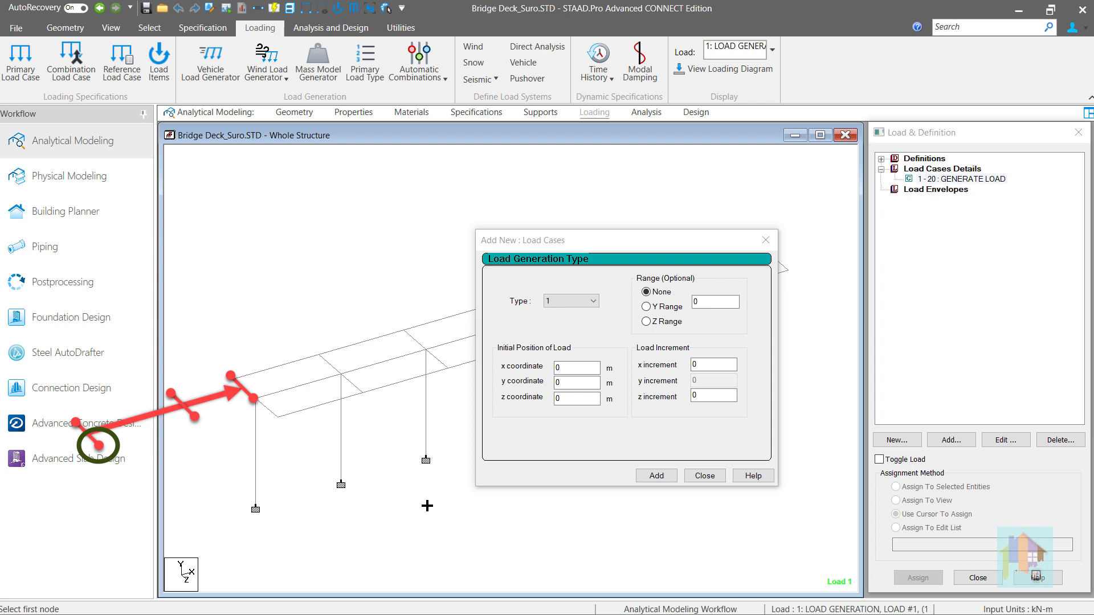
pyautogui.rightClick(427, 506)
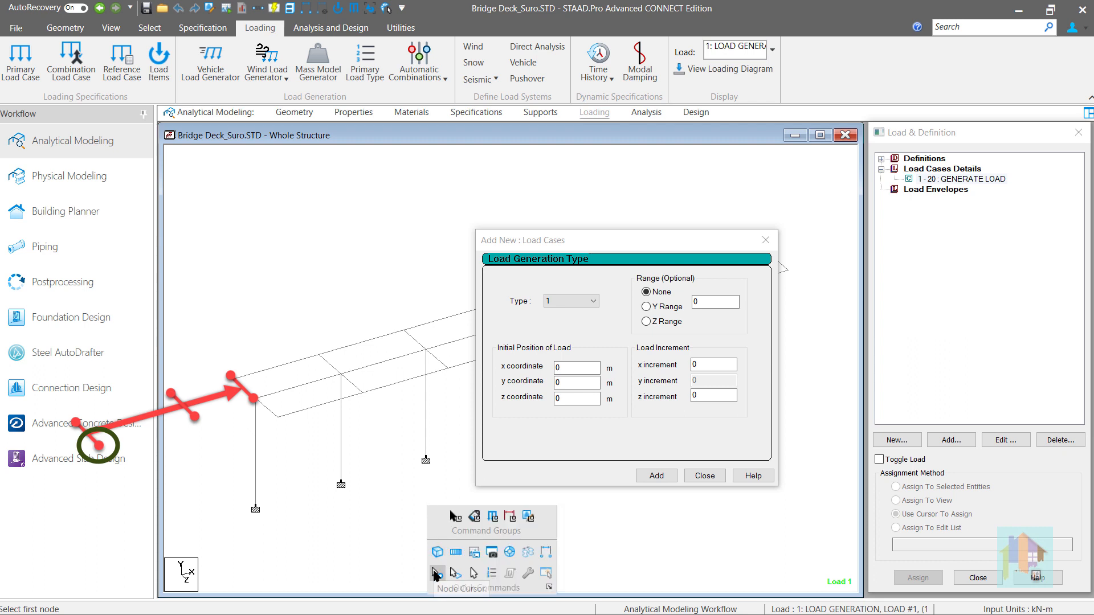
pyautogui.click(436, 573)
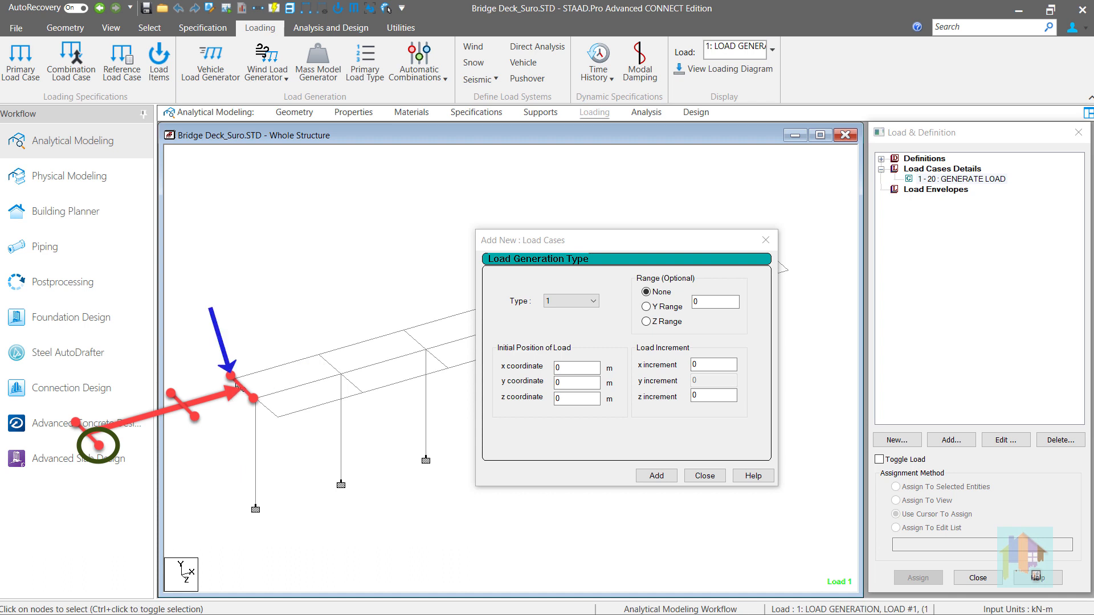
pyautogui.moveTo(236, 383)
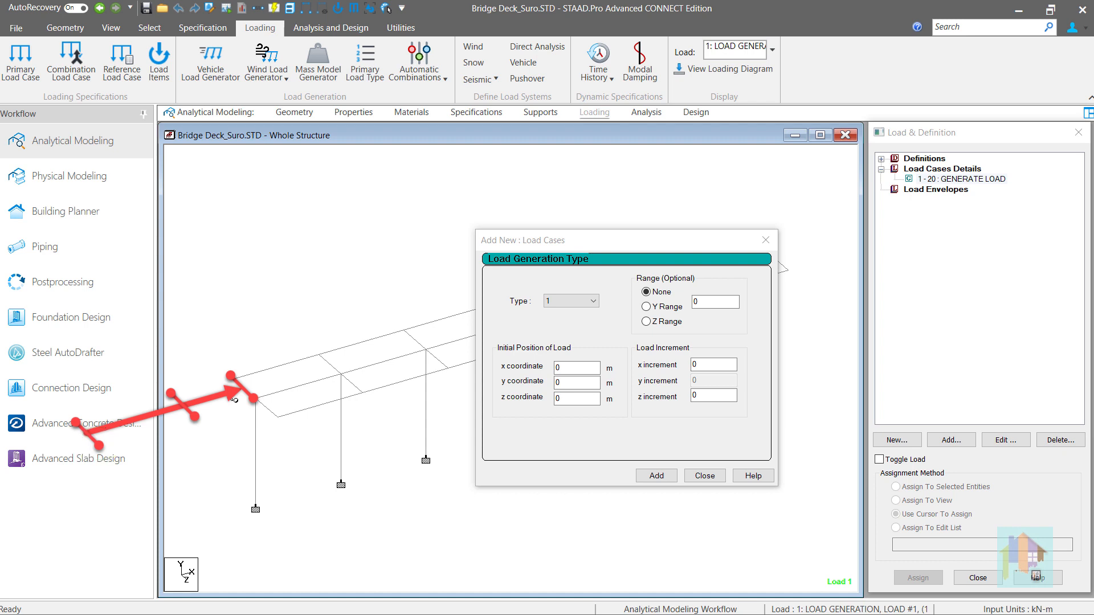
# Step: Set the vehicle's initial position to x -8, y 5 and z 1.8 m
pyautogui.click(555, 367)
pyautogui.write('-8')
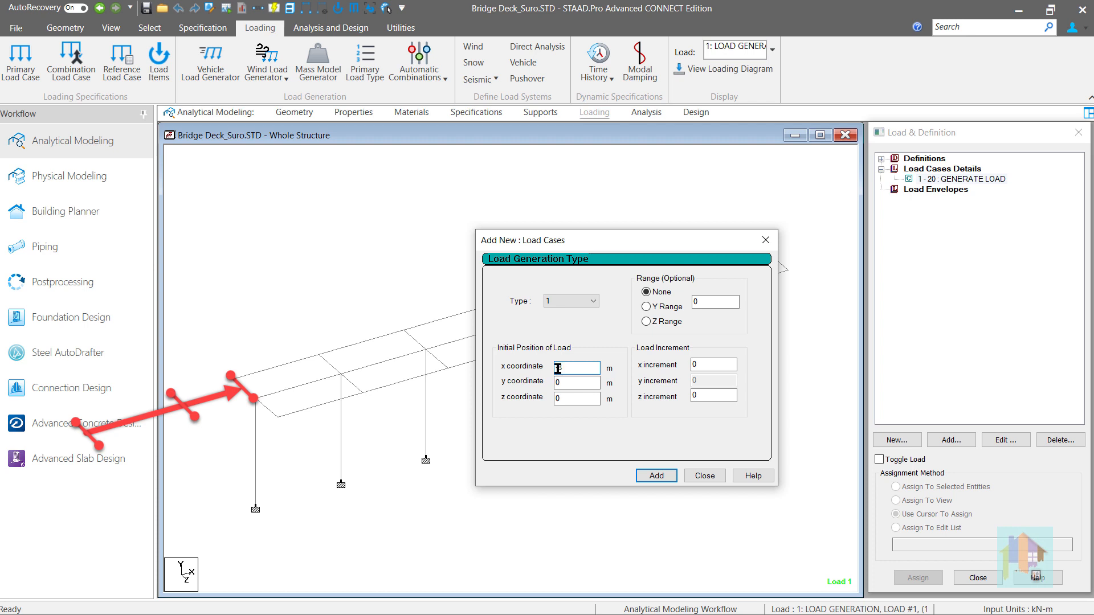
pyautogui.click(569, 398)
pyautogui.write('1.8')
pyautogui.click(583, 381)
pyautogui.write('5')
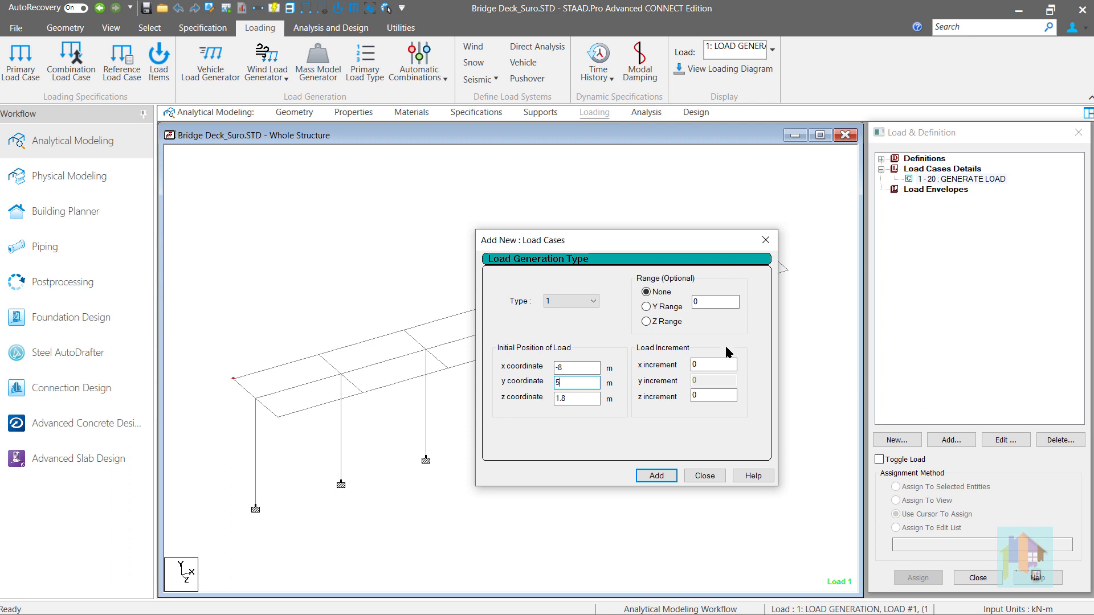
# Step: Set the x increment to 1 with no range, keep vehicle type 1, and add the generation entry
pyautogui.doubleClick(695, 364)
pyautogui.write('1')
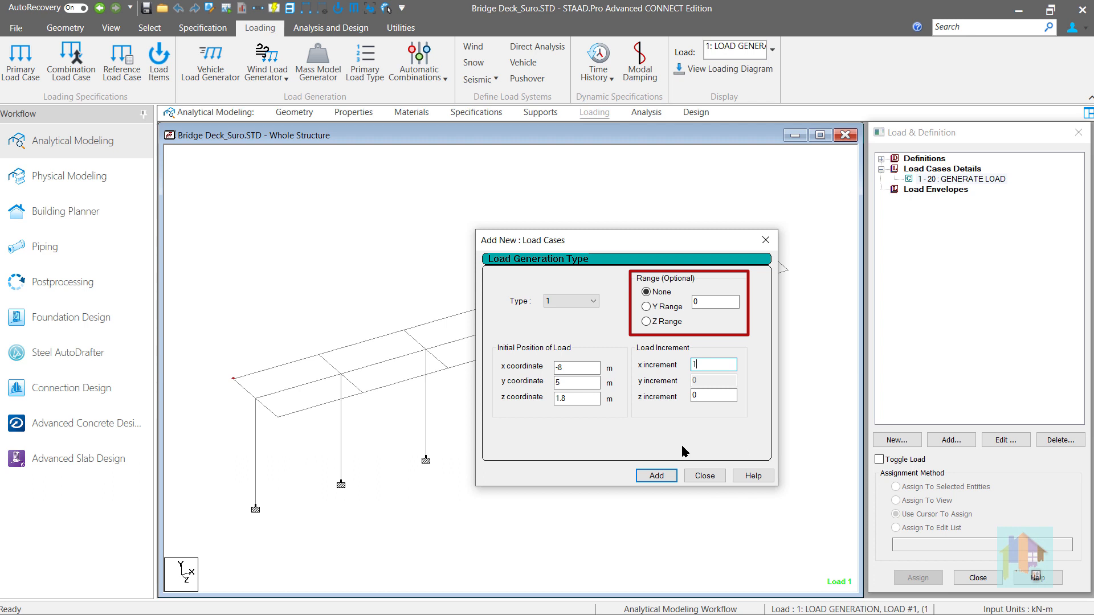
pyautogui.click(655, 309)
pyautogui.click(649, 293)
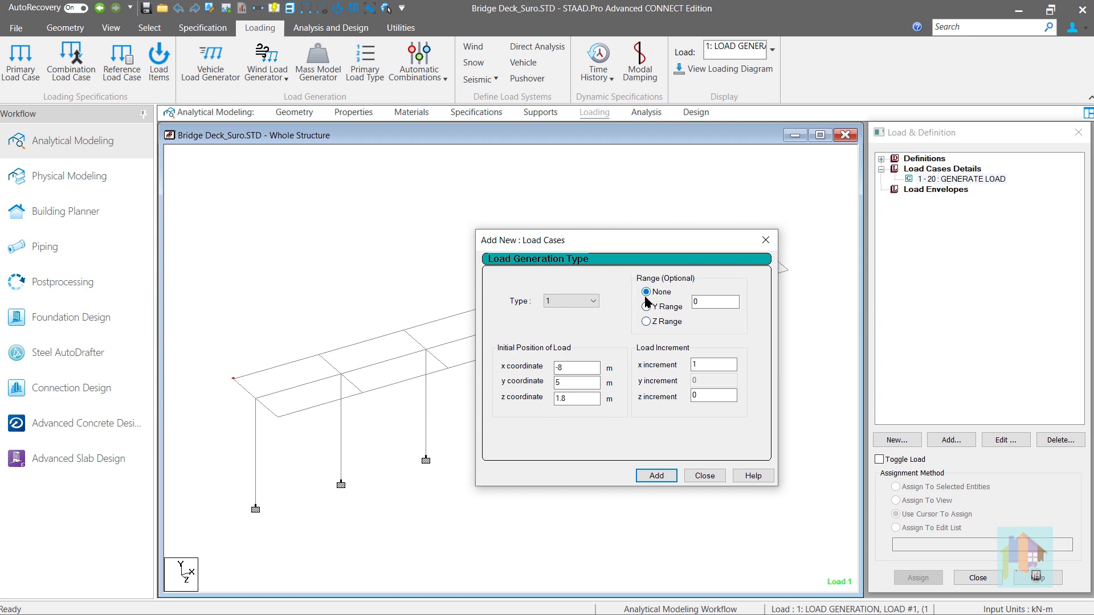
pyautogui.click(593, 307)
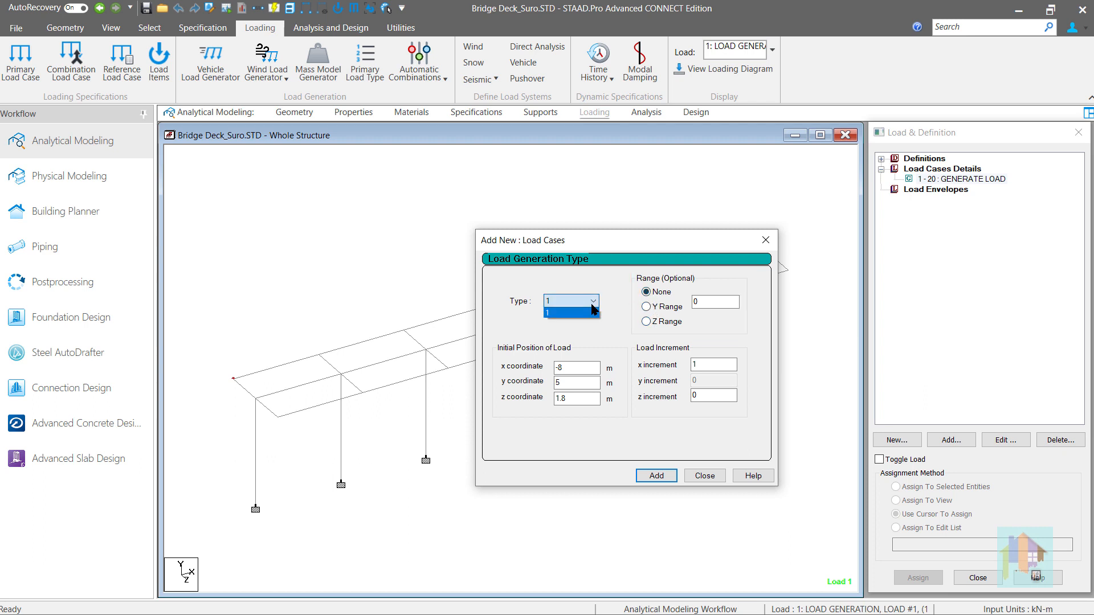
pyautogui.click(593, 312)
pyautogui.click(658, 476)
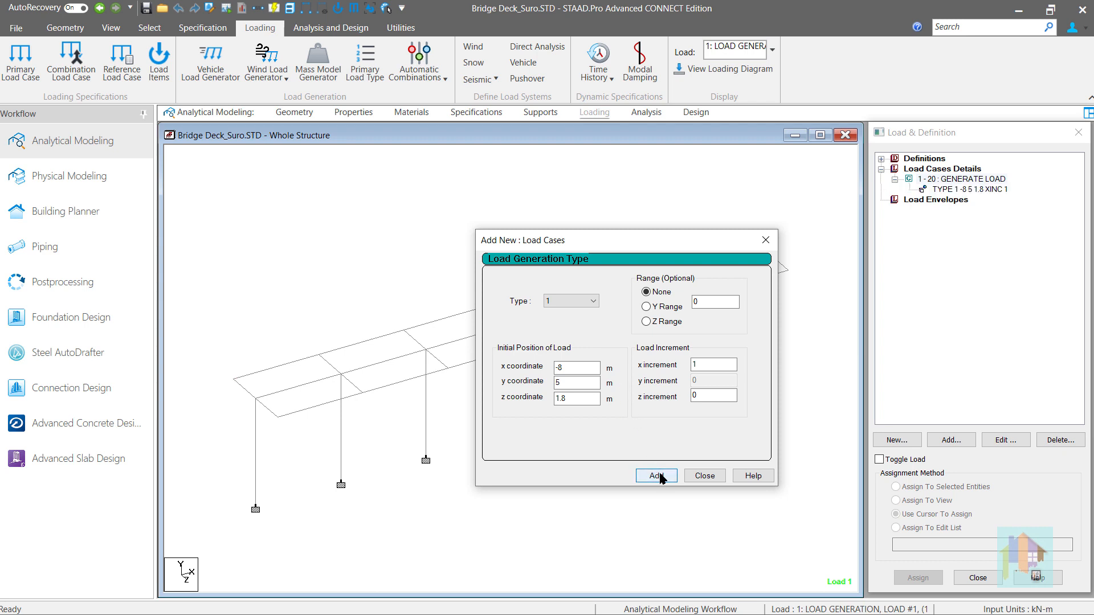
pyautogui.click(706, 476)
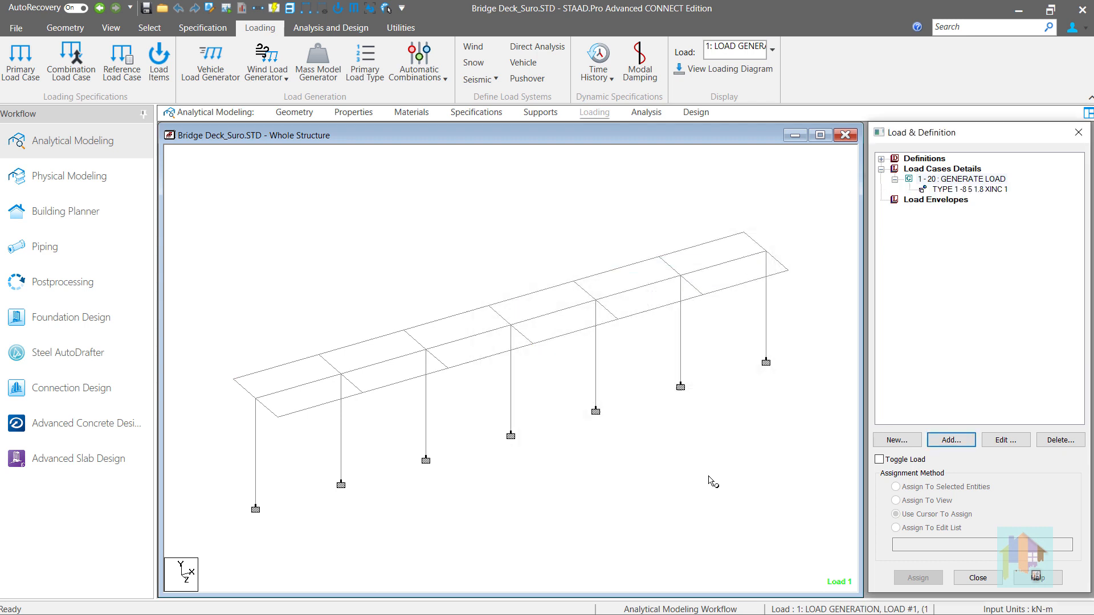
# Step: Turn on the loading diagram for the new type 1 moving load entry and dismiss the notice
pyautogui.click(945, 191)
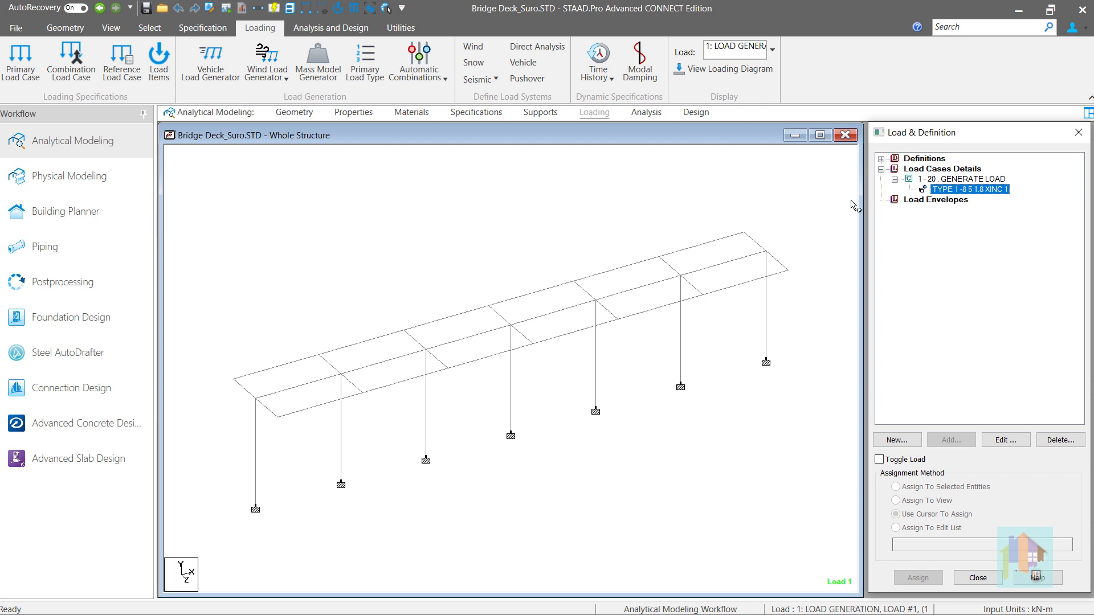
pyautogui.click(726, 71)
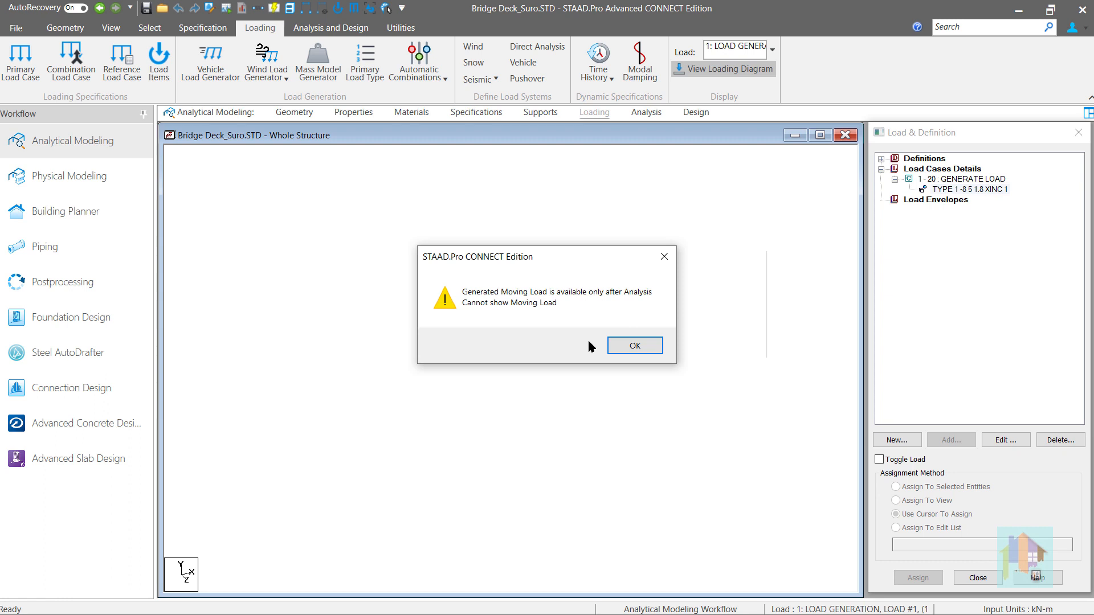
pyautogui.click(634, 346)
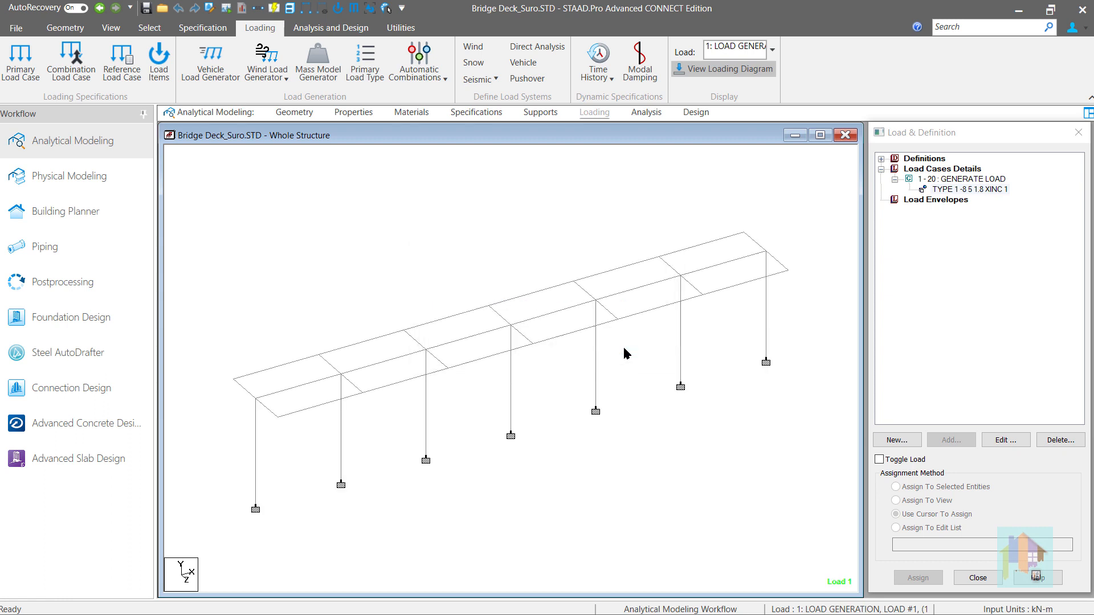
# Step: Run the analysis of the bridge deck model and stay in modeling mode when it finishes
pyautogui.click(227, 10)
pyautogui.click(534, 384)
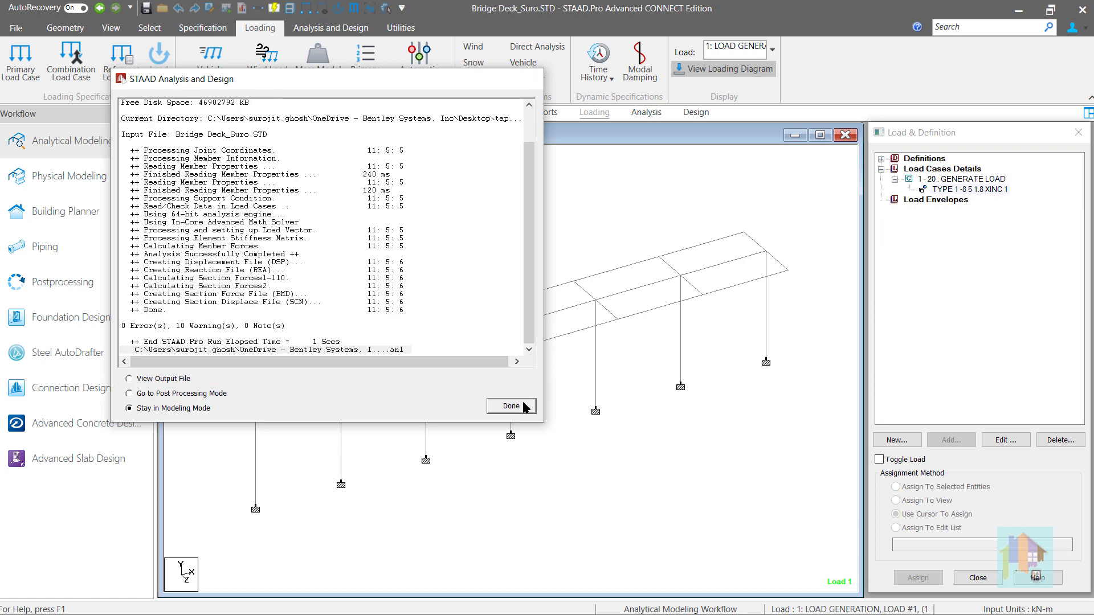
pyautogui.click(511, 407)
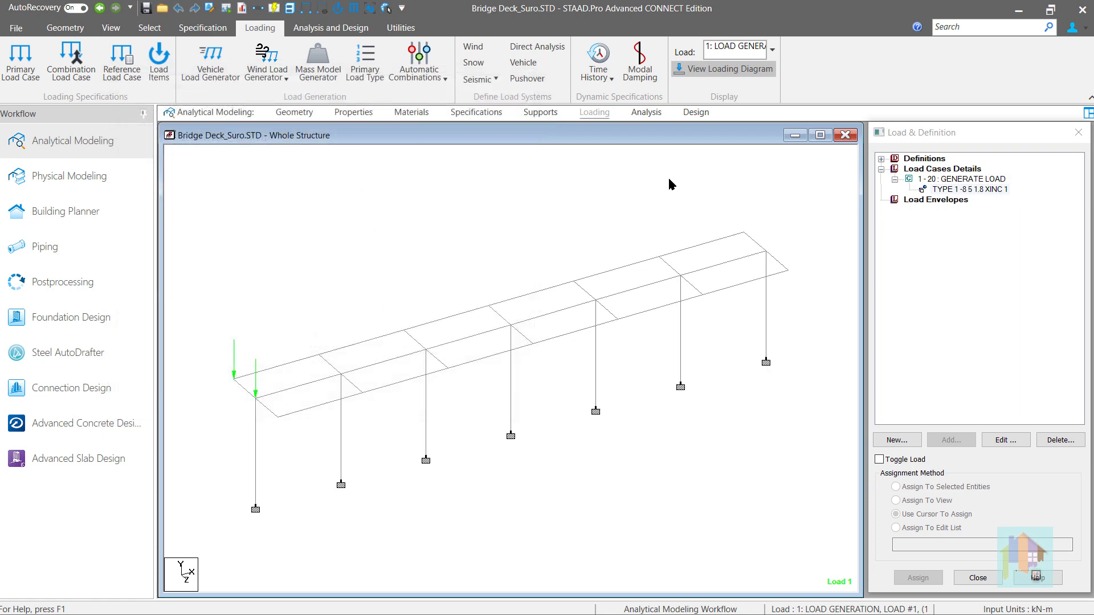
# Step: Step through the generated load cases from 1 to 20 to examine how the axle loads move along the deck
pyautogui.click(771, 51)
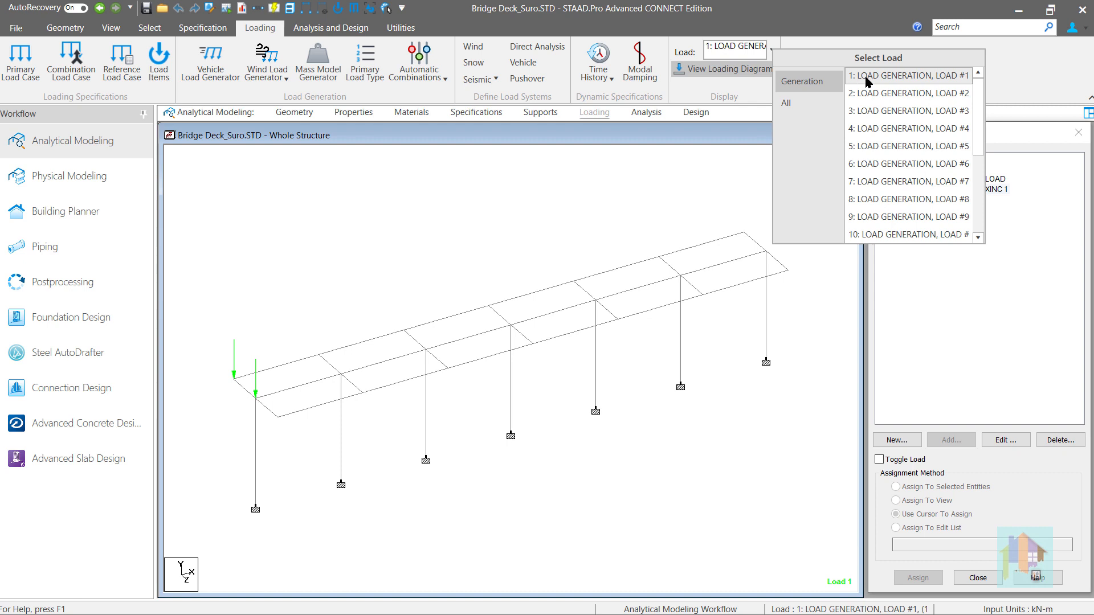
pyautogui.press('Down')
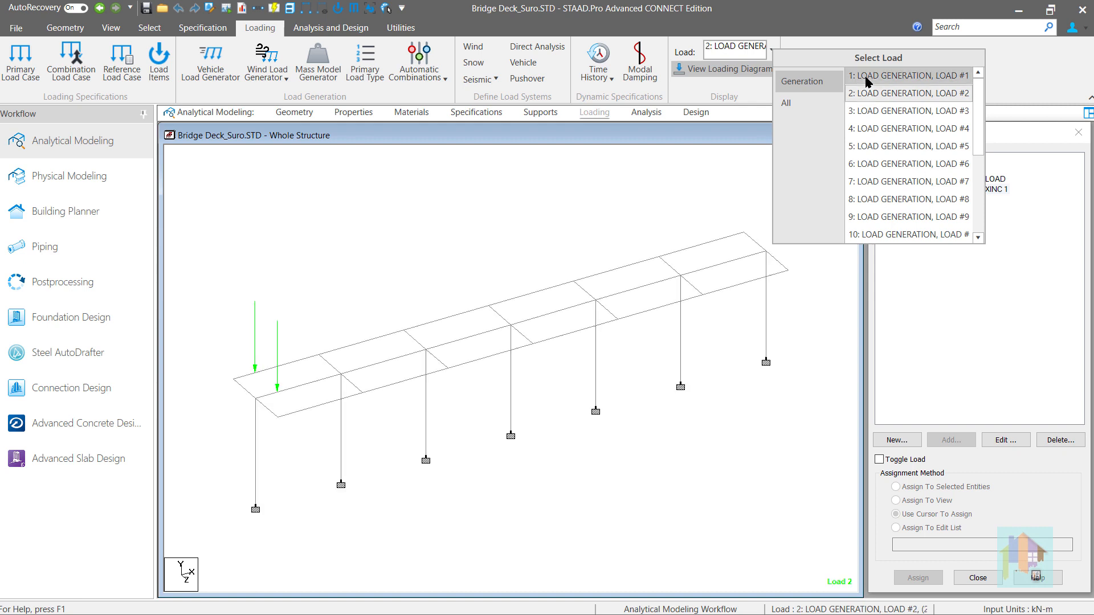
pyautogui.press('Down')
pyautogui.press('Down')
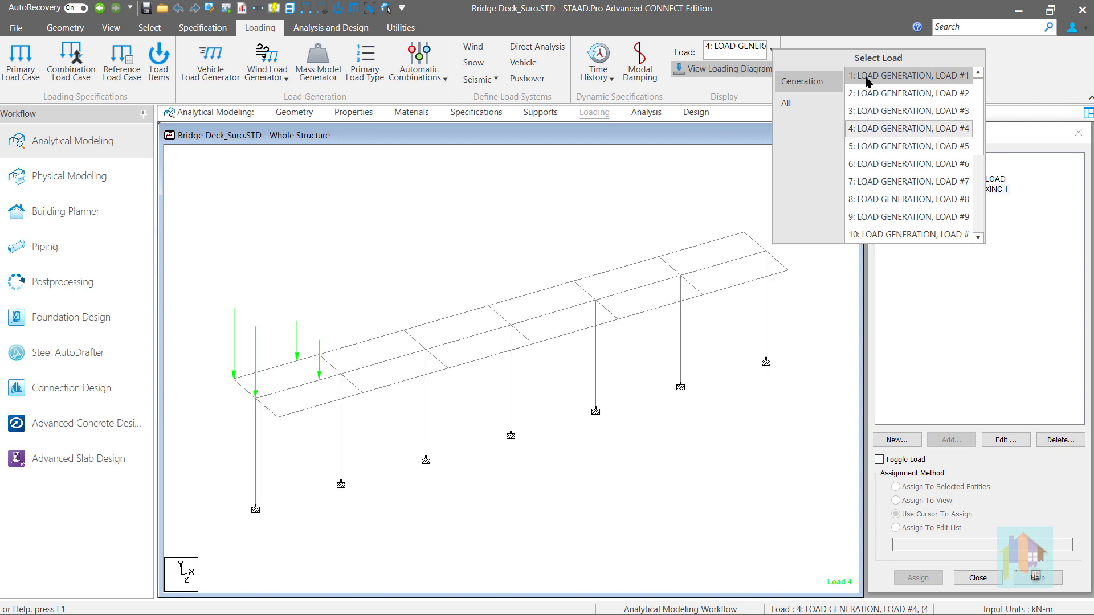
pyautogui.press('Down')
pyautogui.press('Down')
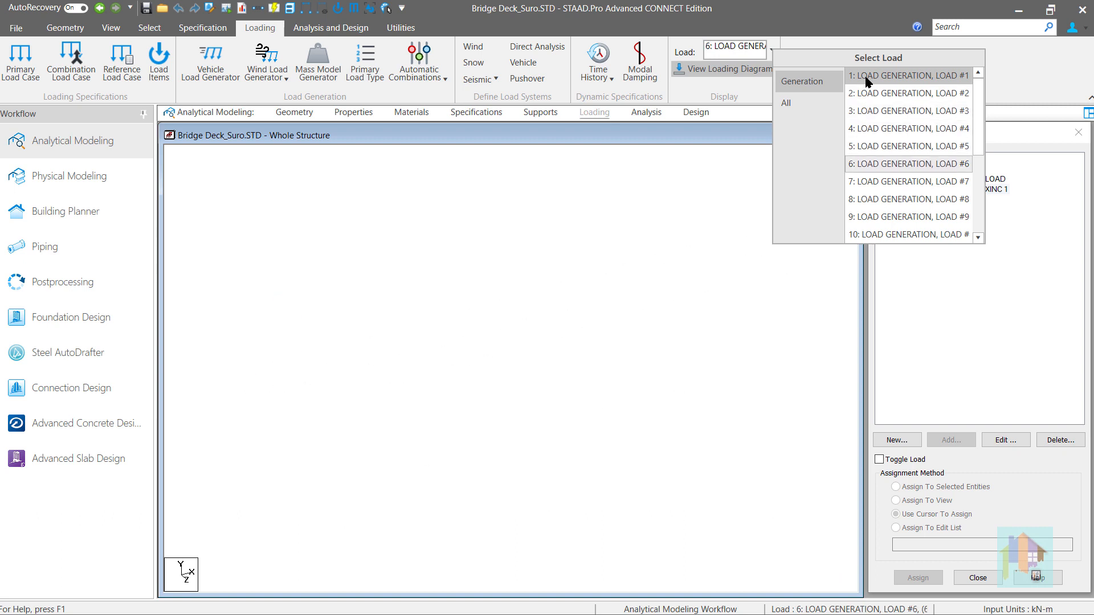
pyautogui.press('Down')
pyautogui.press('Down')
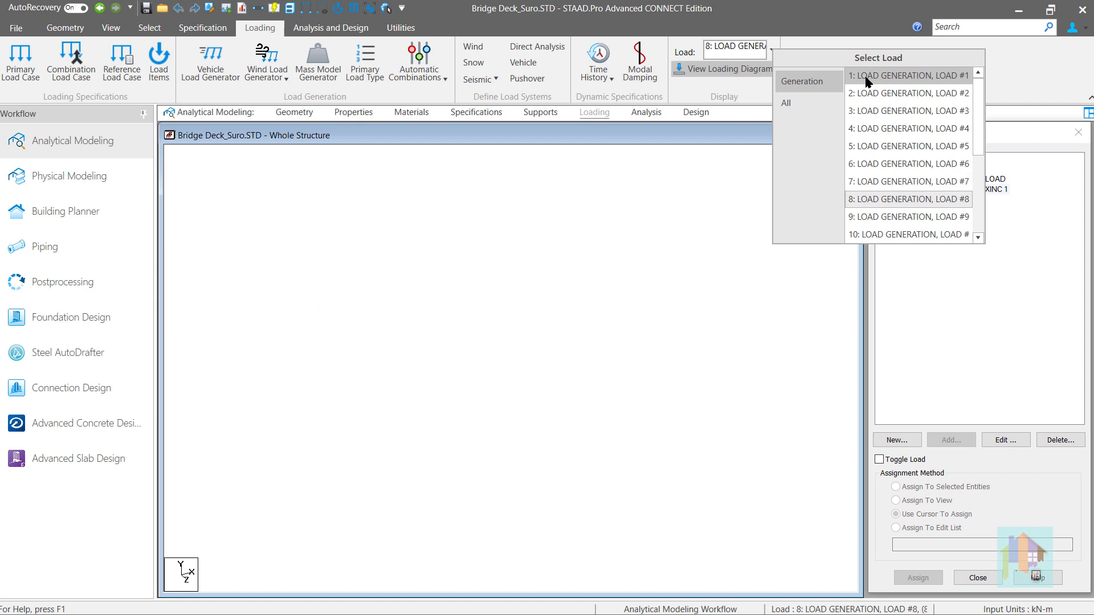
pyautogui.press('Down')
pyautogui.press('Down')
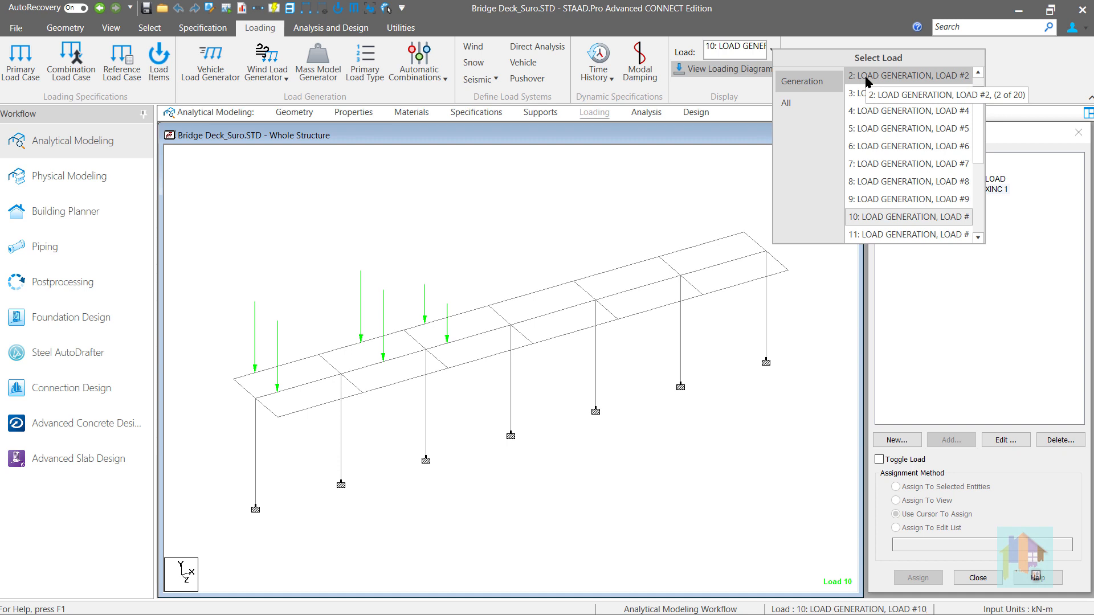
pyautogui.press('Down')
pyautogui.press('Down')
pyautogui.press('Down')
pyautogui.press('Down')
pyautogui.press('Down')
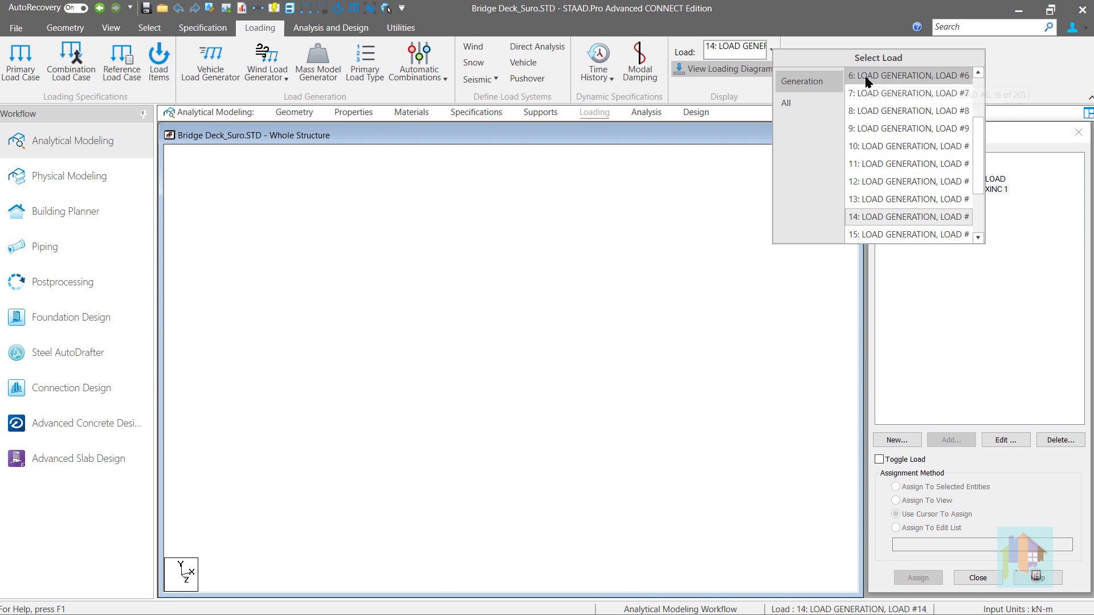
pyautogui.press('Down')
pyautogui.press('Down')
pyautogui.press('Down')
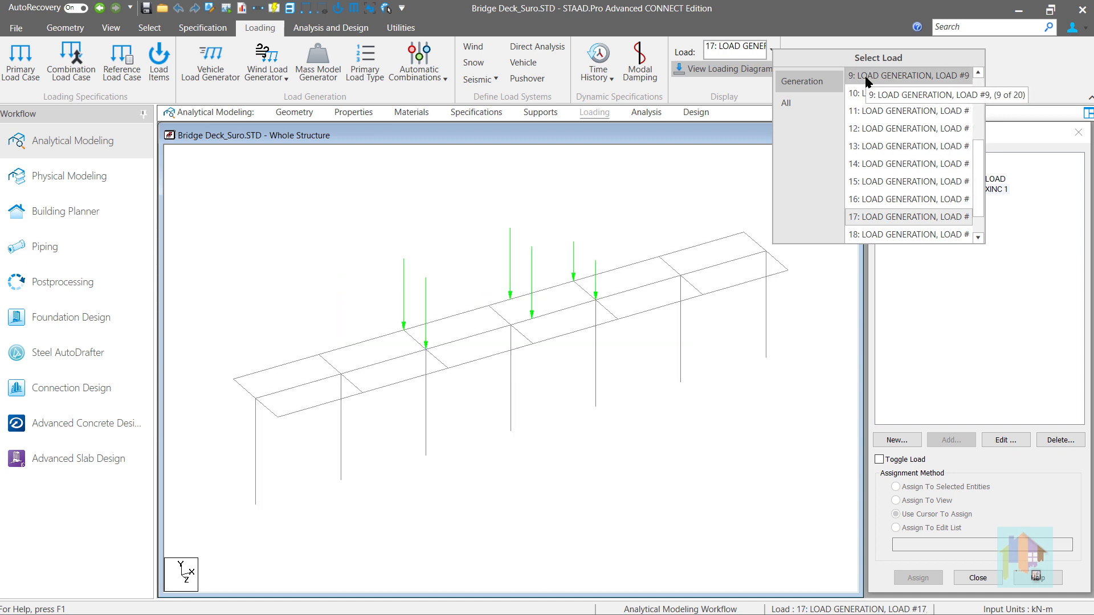
pyautogui.press('Down')
pyautogui.press('Down')
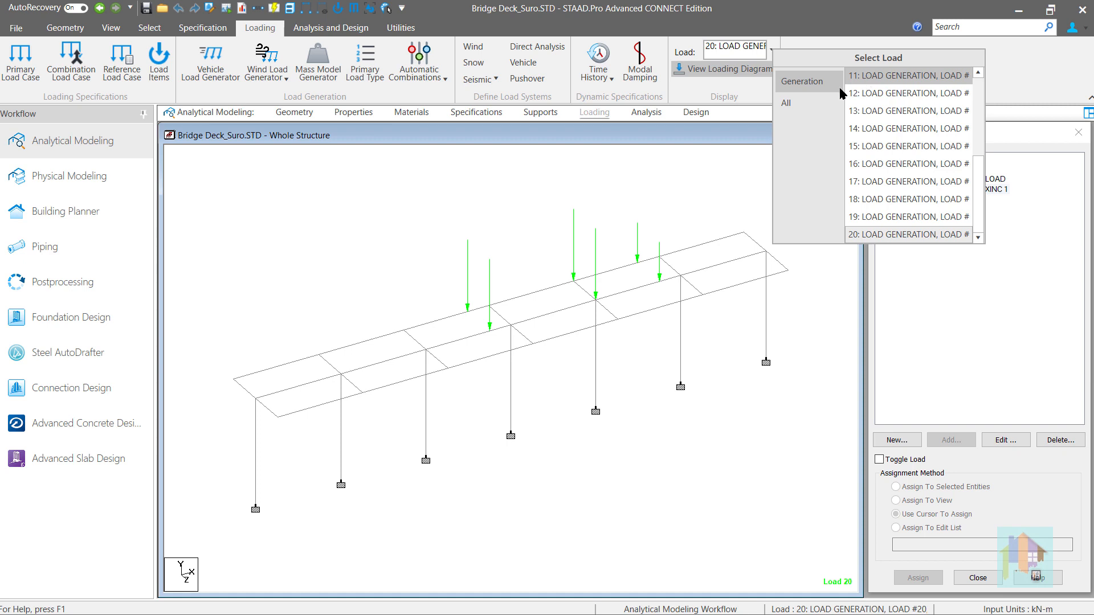
# Step: Set the number of loads in the moving load generation to 33 and agree to delete the existing result files
pyautogui.click(694, 173)
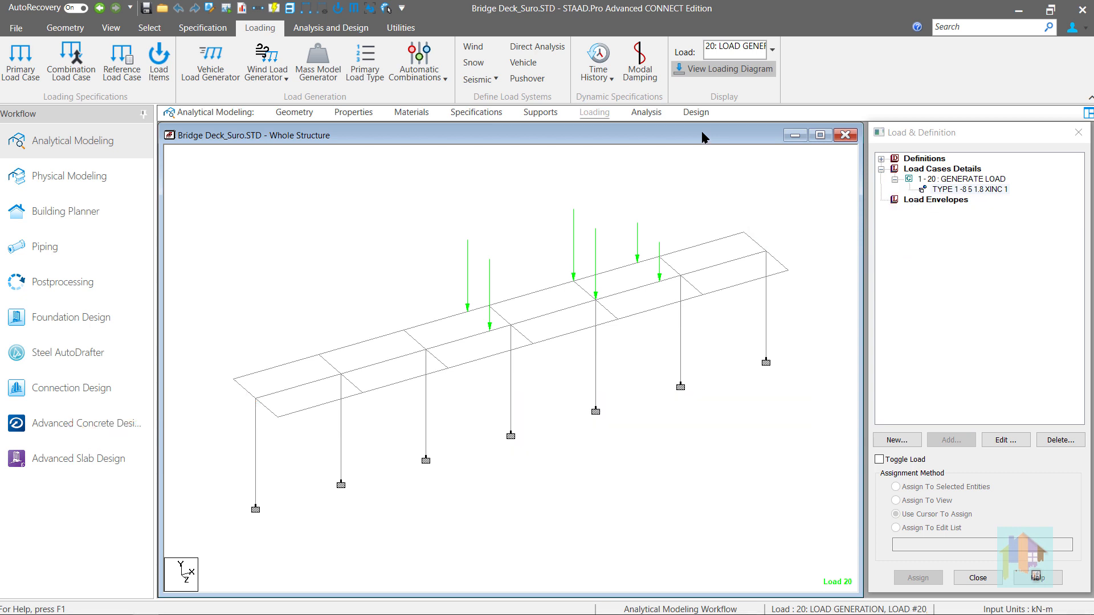
pyautogui.doubleClick(937, 180)
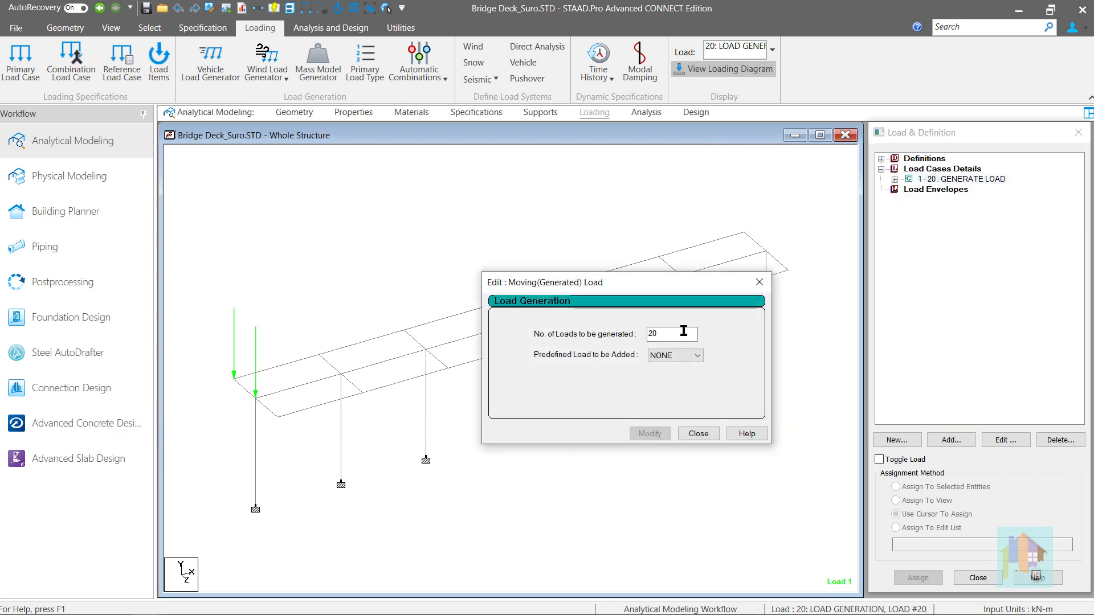
pyautogui.doubleClick(683, 331)
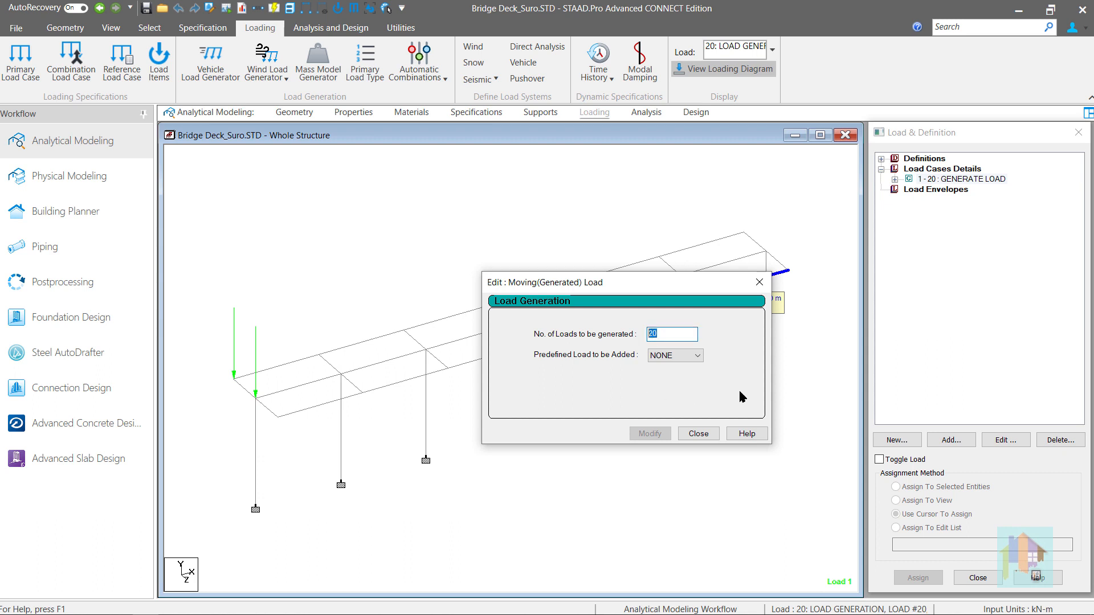
pyautogui.write('33')
pyautogui.click(655, 434)
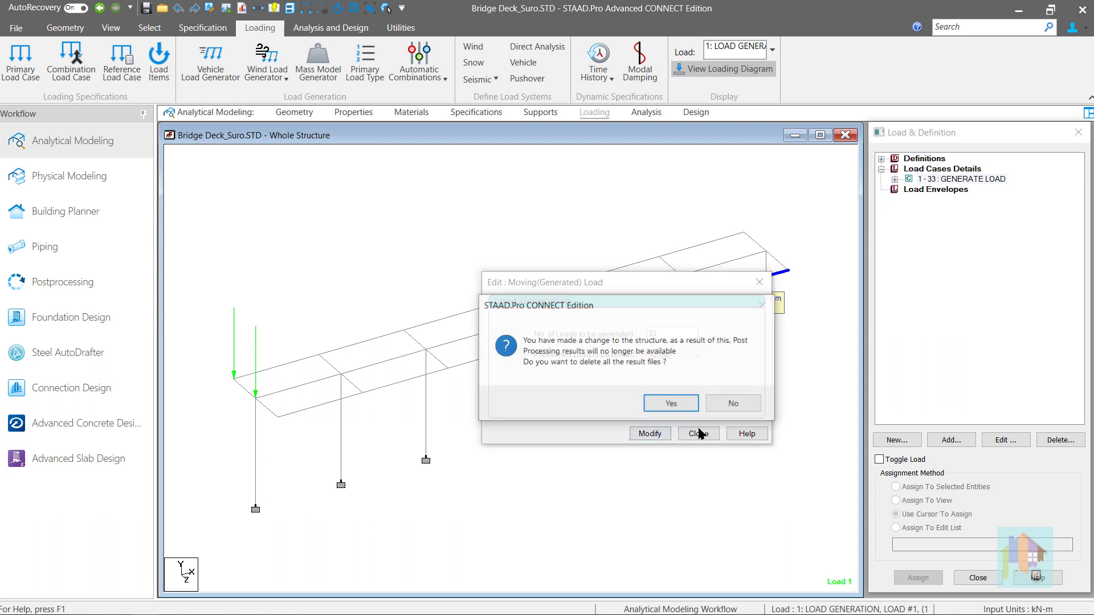
pyautogui.click(661, 400)
pyautogui.click(698, 434)
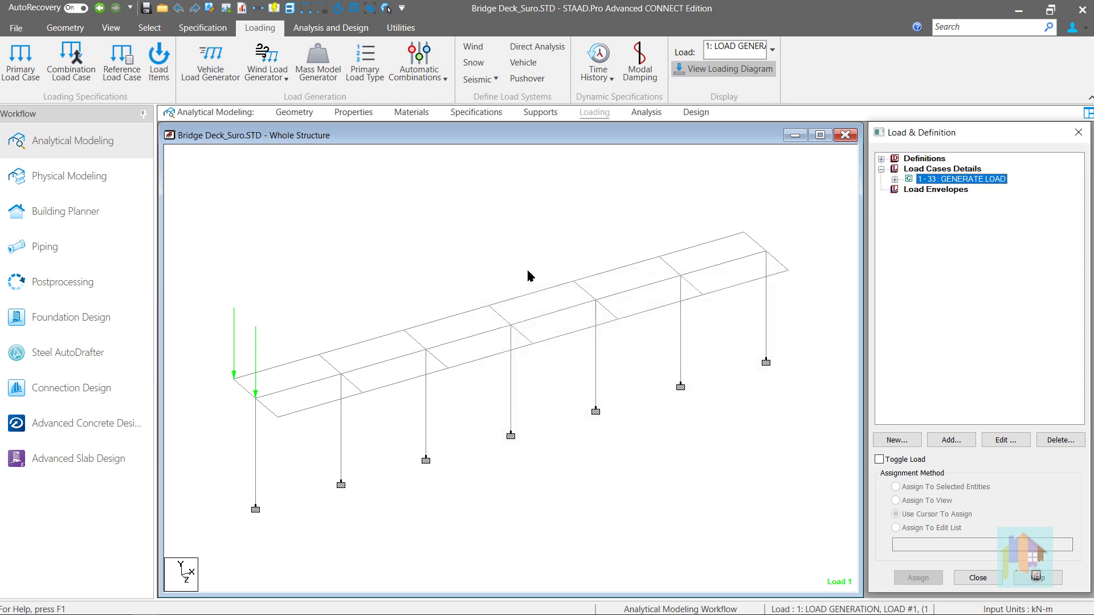
# Step: Run the analysis of the bridge deck and inspect the first moving load warning in the output file
pyautogui.click(239, 9)
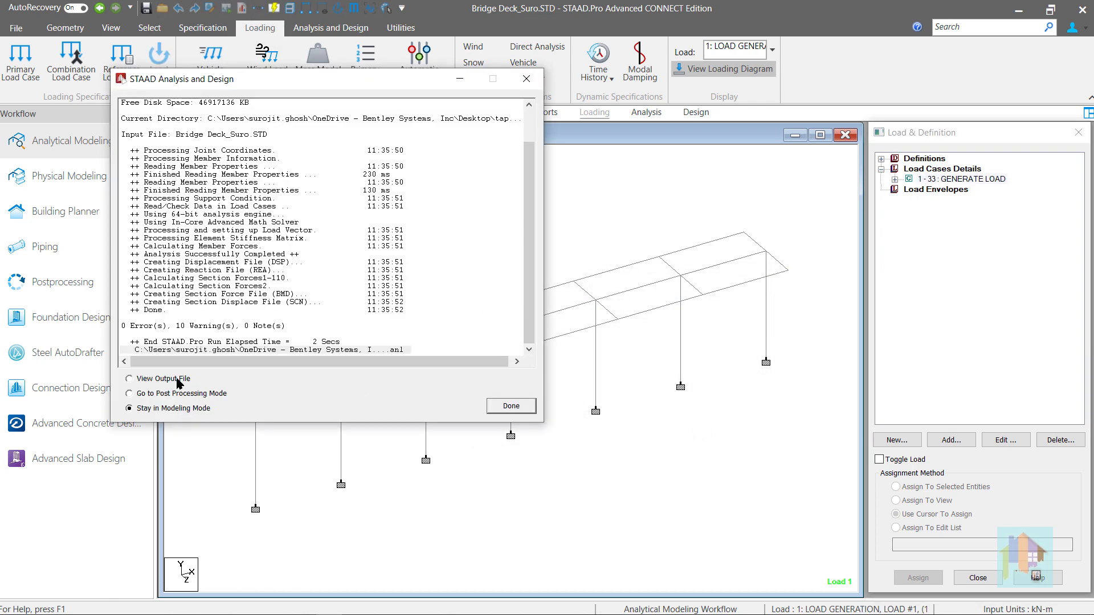
pyautogui.click(177, 379)
pyautogui.click(510, 407)
pyautogui.doubleClick(625, 434)
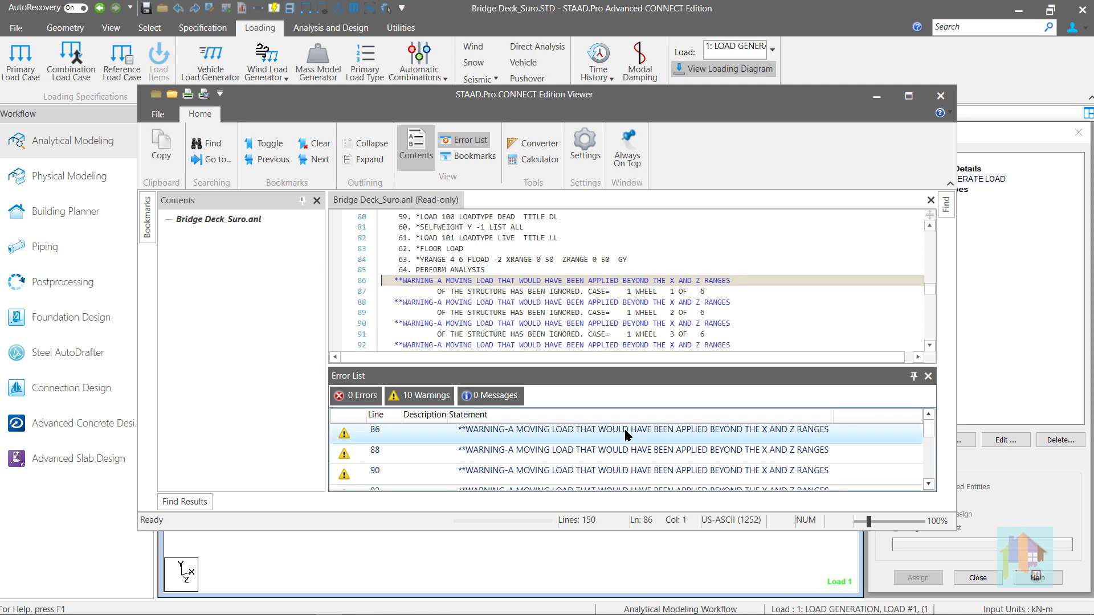
pyautogui.click(941, 95)
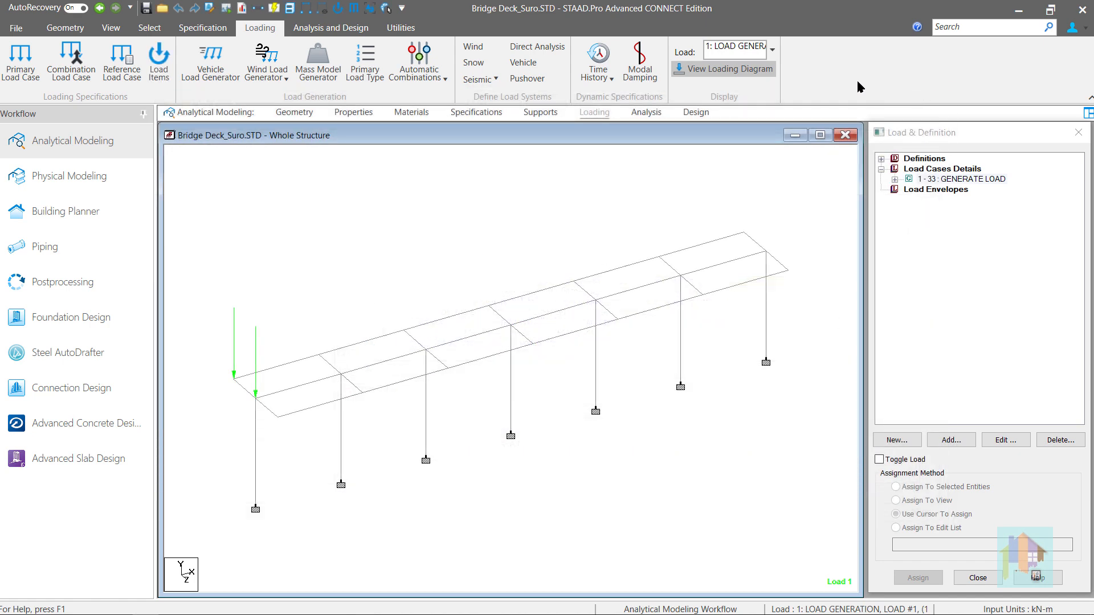
# Step: Step through generated load cases 15 to 33 to examine how the axle loads travel to the far end of the deck
pyautogui.click(772, 50)
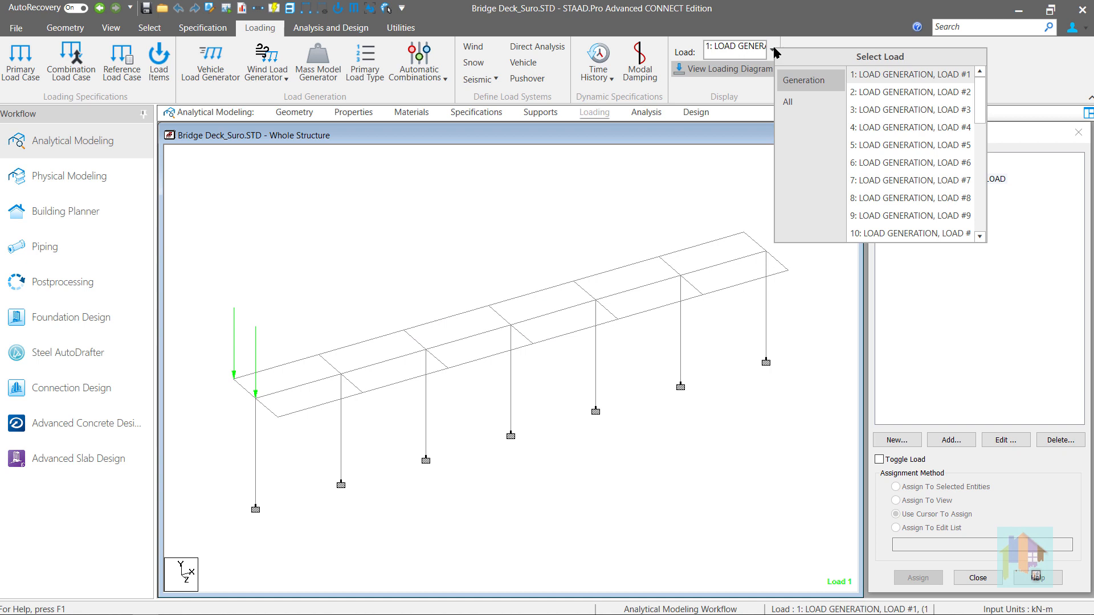
pyautogui.scroll(-3, 901, 164)
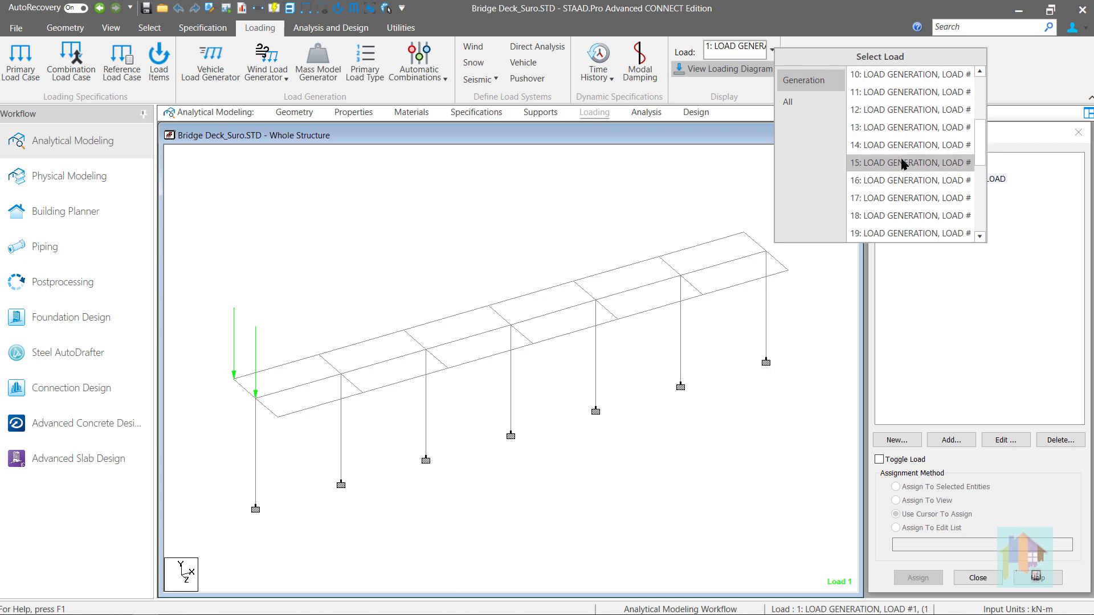
pyautogui.click(902, 164)
pyautogui.press('Down')
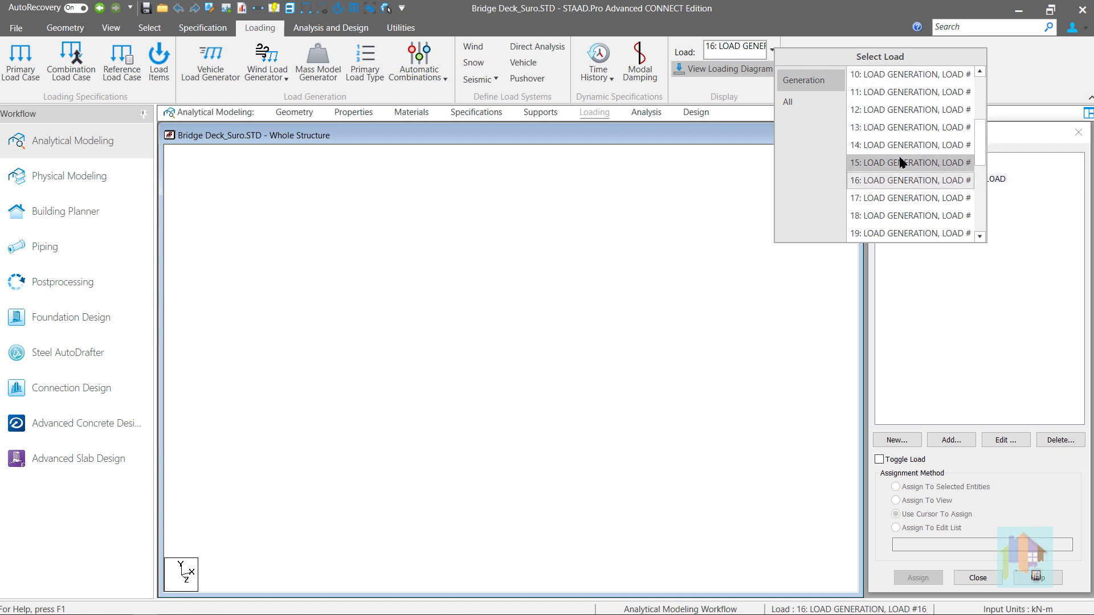
pyautogui.press('Down')
pyautogui.press('Down')
pyautogui.press('Down')
pyautogui.press('Down')
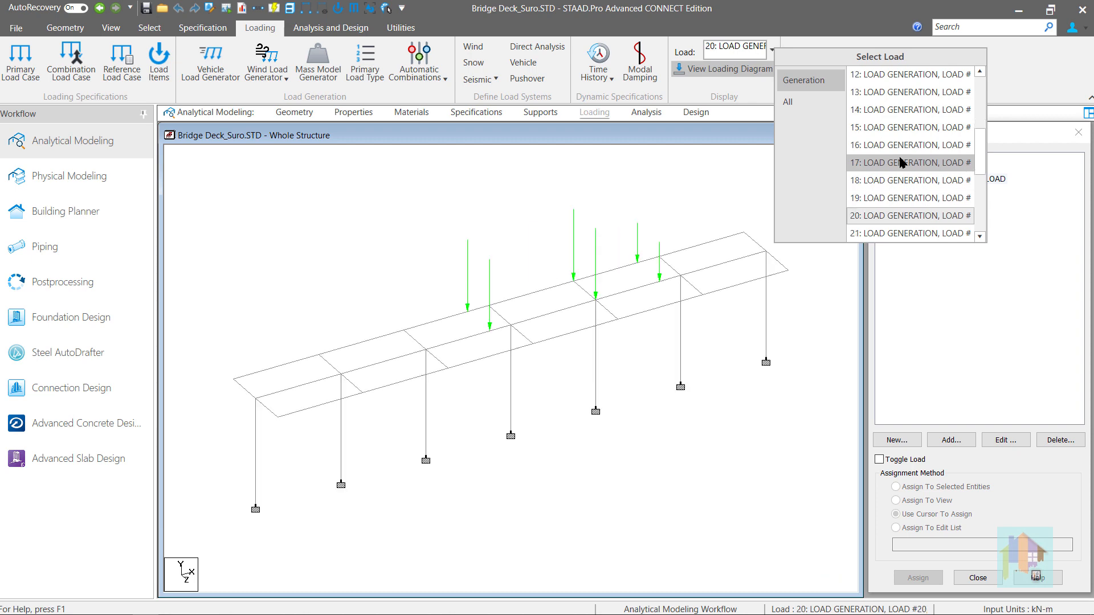
pyautogui.press('Down')
pyautogui.press('Down')
pyautogui.press('Down')
pyautogui.press('Down')
pyautogui.press('Down')
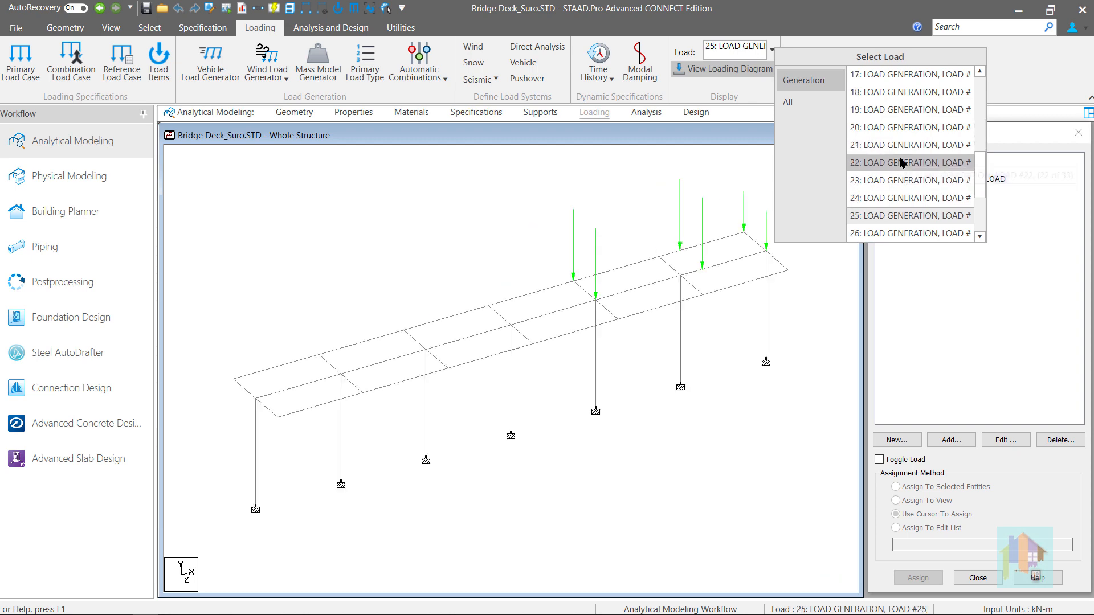
pyautogui.press('Down')
pyautogui.press('Down')
pyautogui.press('Down')
pyautogui.press('Down')
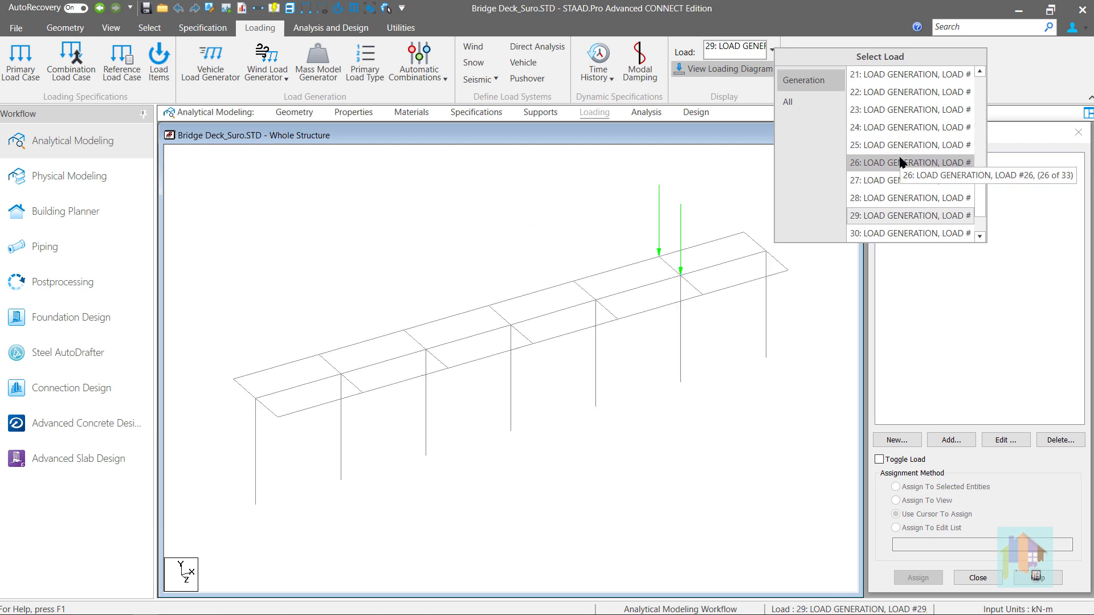
pyautogui.press('Down')
pyautogui.press('Down')
pyautogui.press('Down')
pyautogui.press('Down')
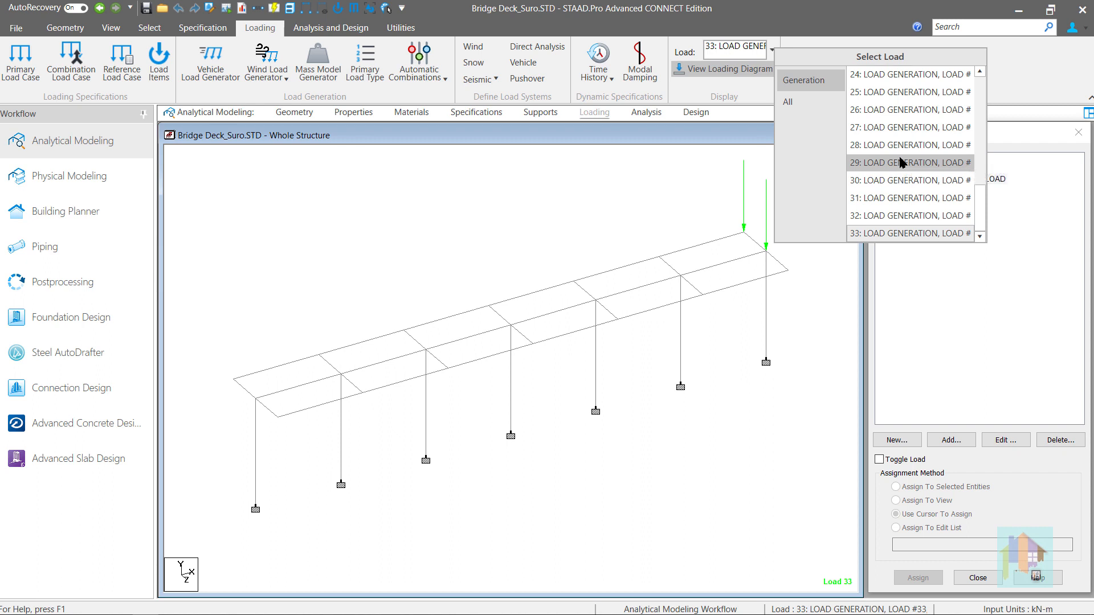
pyautogui.click(701, 175)
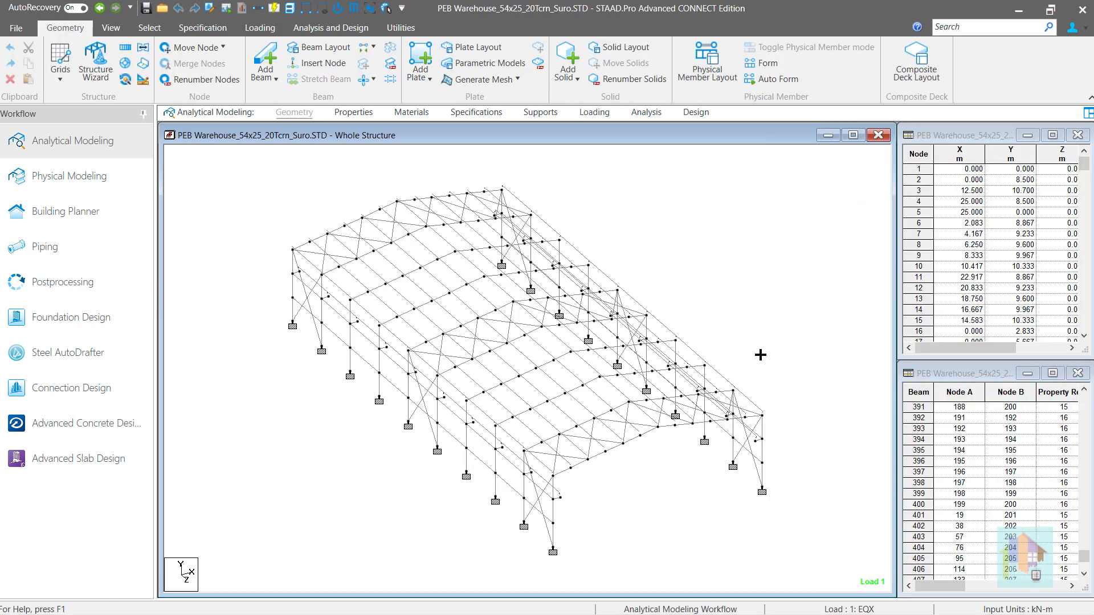
# Step: Open the 3D rendering of the PEB warehouse model
pyautogui.rightClick(760, 355)
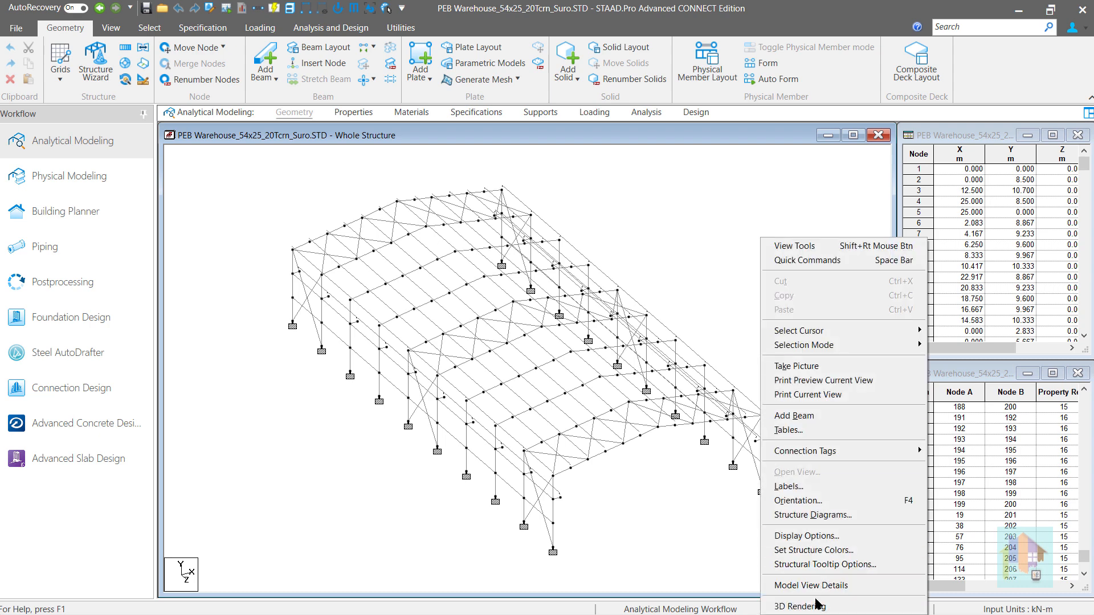
pyautogui.click(815, 605)
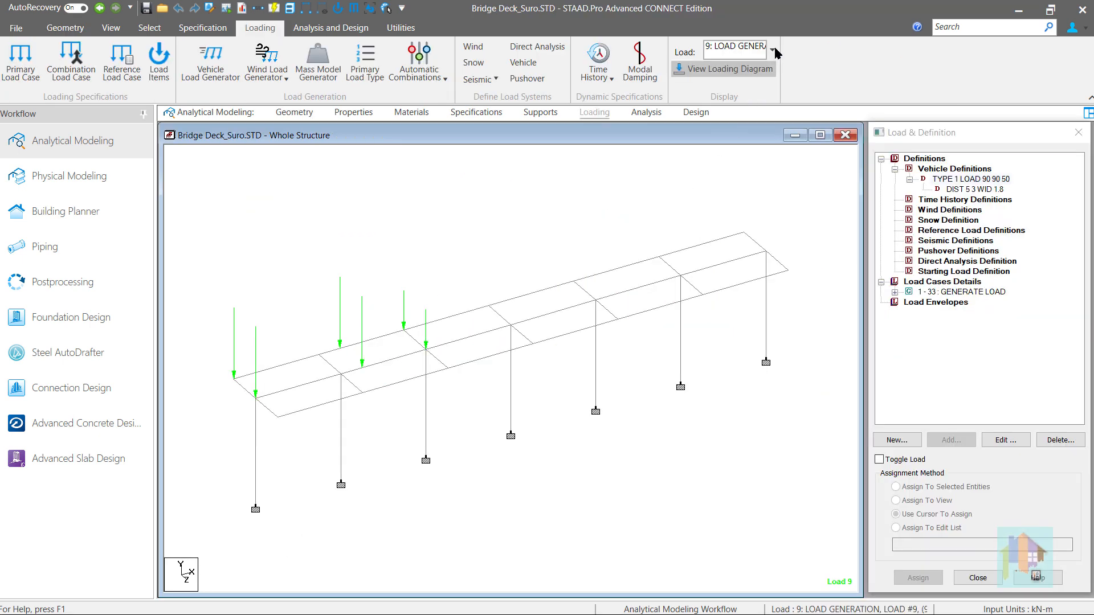
# Step: Step through the bridge deck's generated load cases from 9 to 11 to examine the axle positions
pyautogui.click(773, 50)
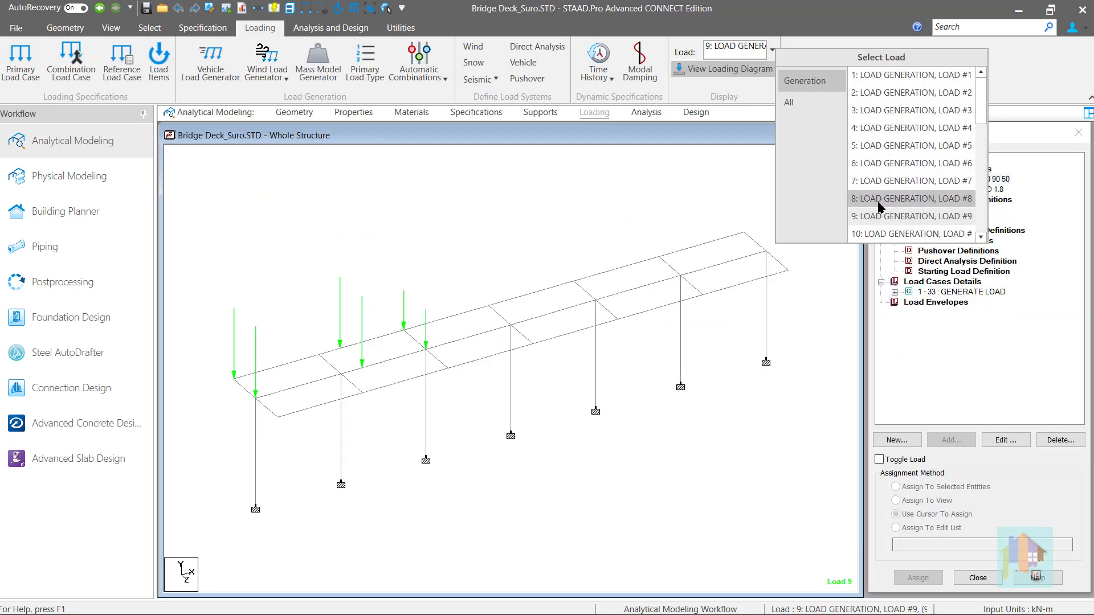
pyautogui.click(882, 216)
pyautogui.scroll(-5, 882, 216)
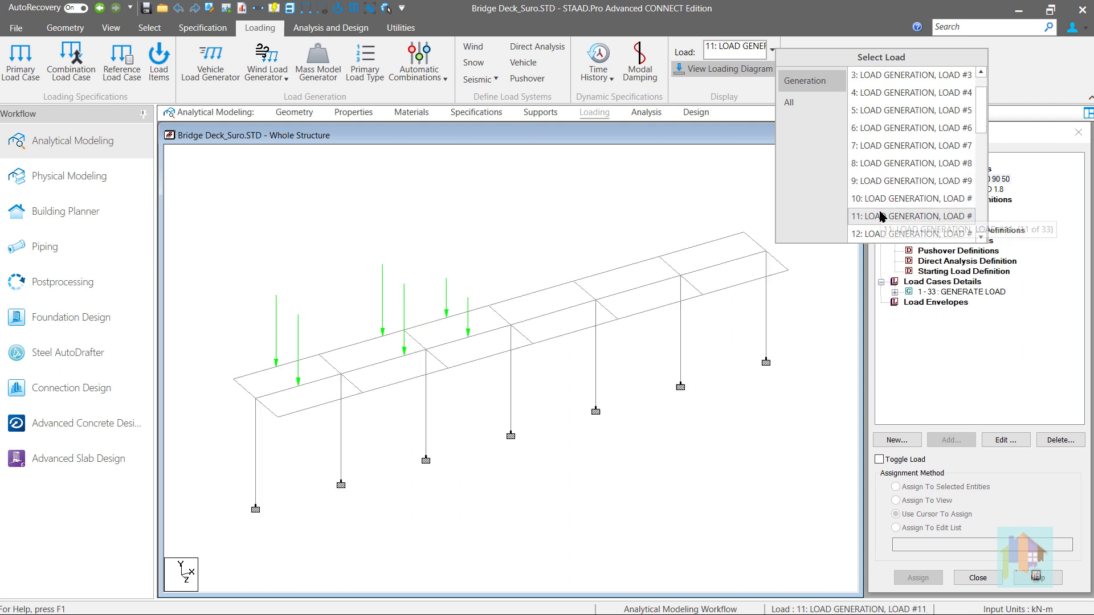